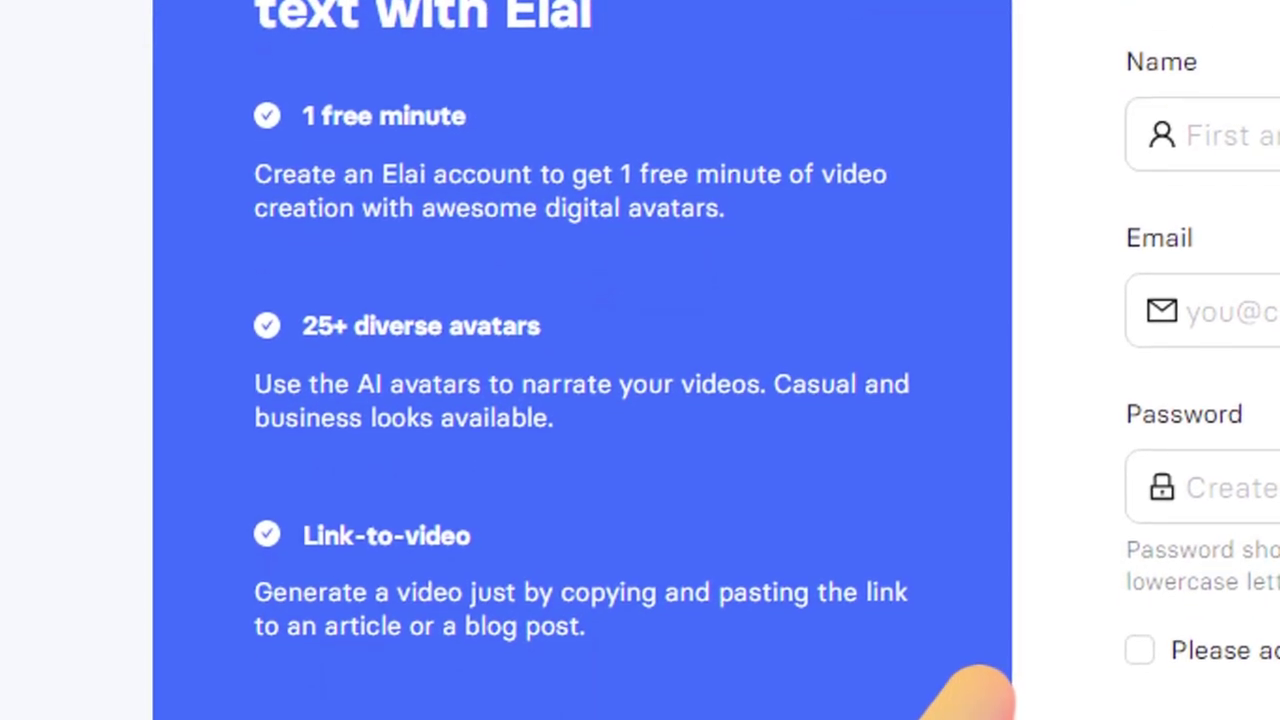
# Go from the account registration form to the sign-in page and sign in to the account
pyautogui.click(1091, 695)
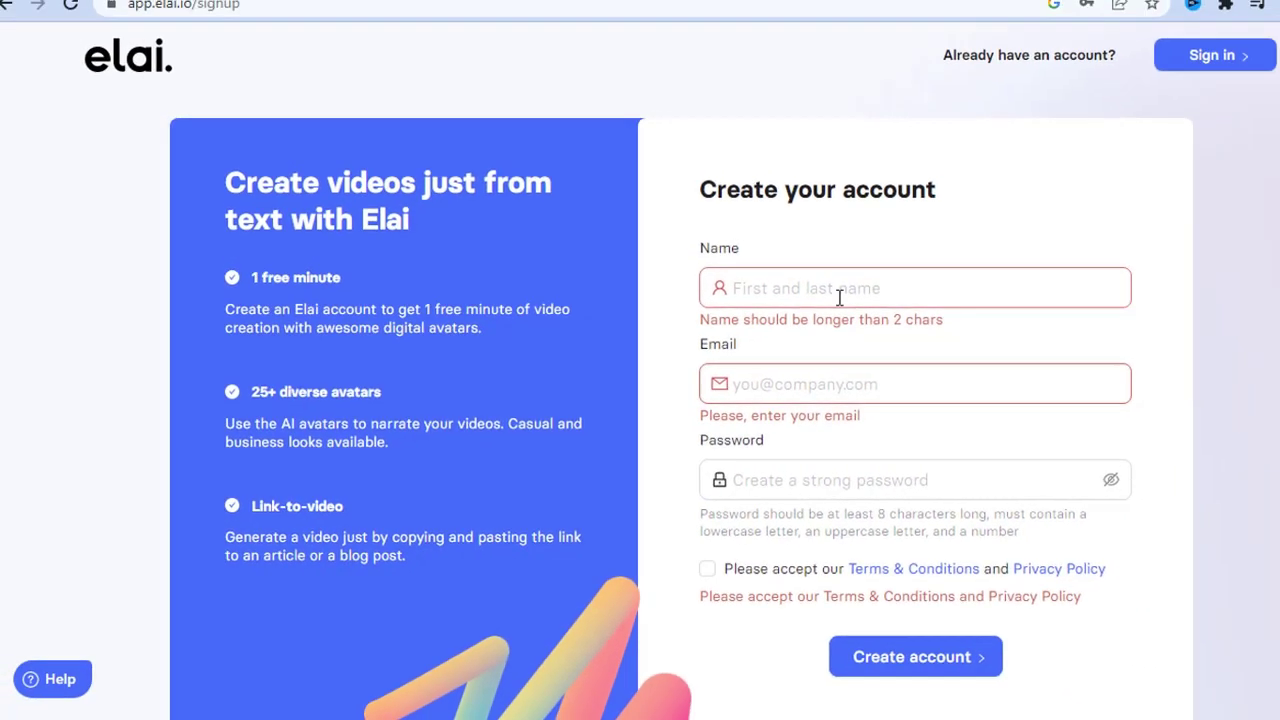
pyautogui.click(840, 297)
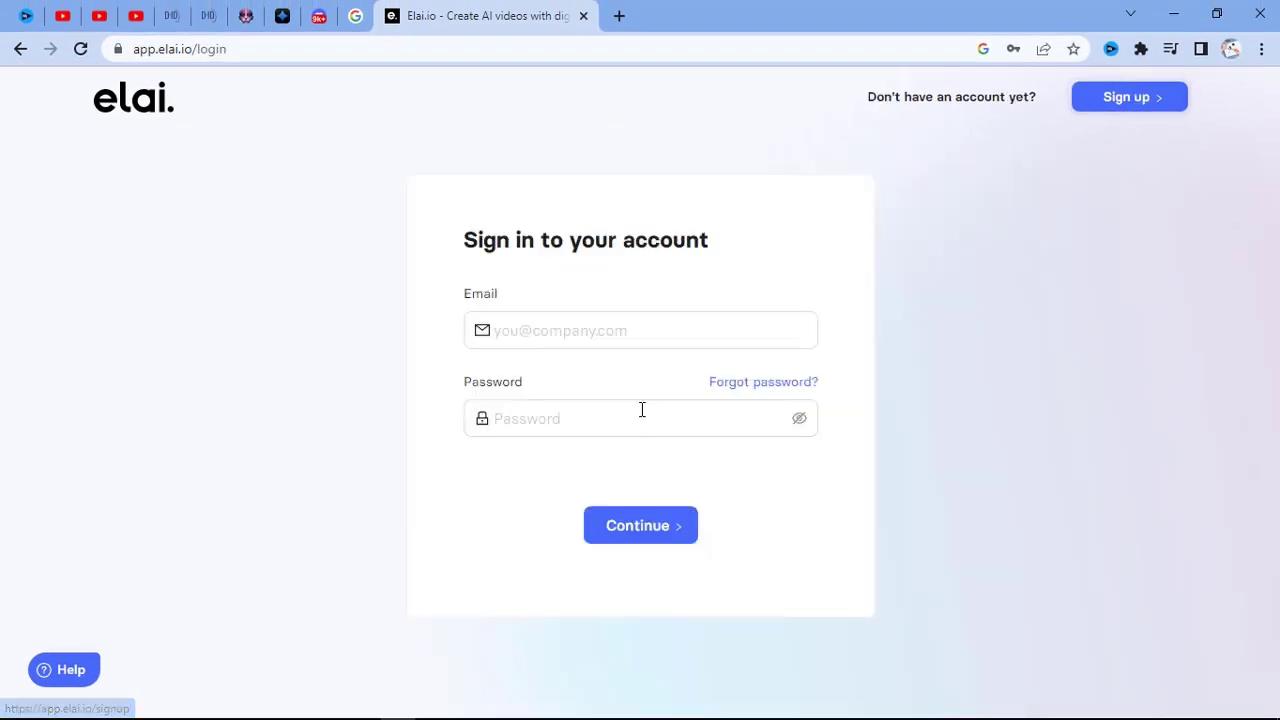
pyautogui.click(641, 523)
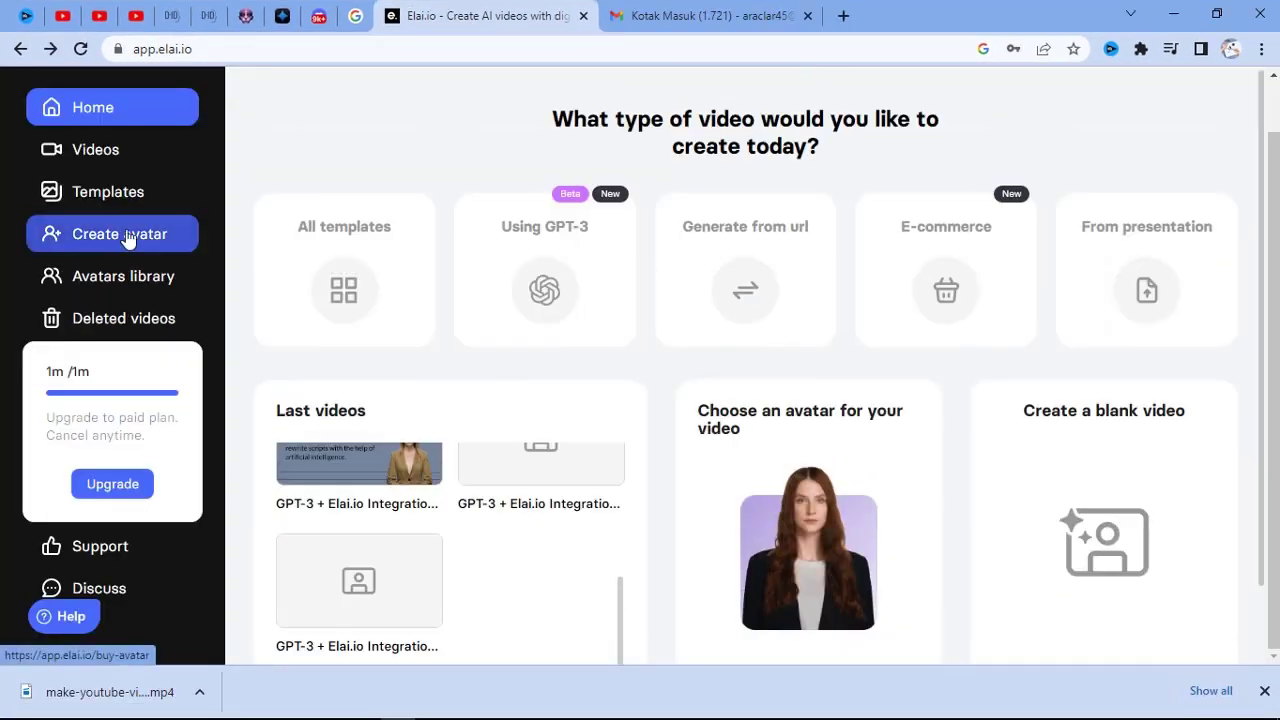
# Examine the custom avatar page, including the selfie avatar features, example videos, own-voice option and annual pricing
pyautogui.click(120, 222)
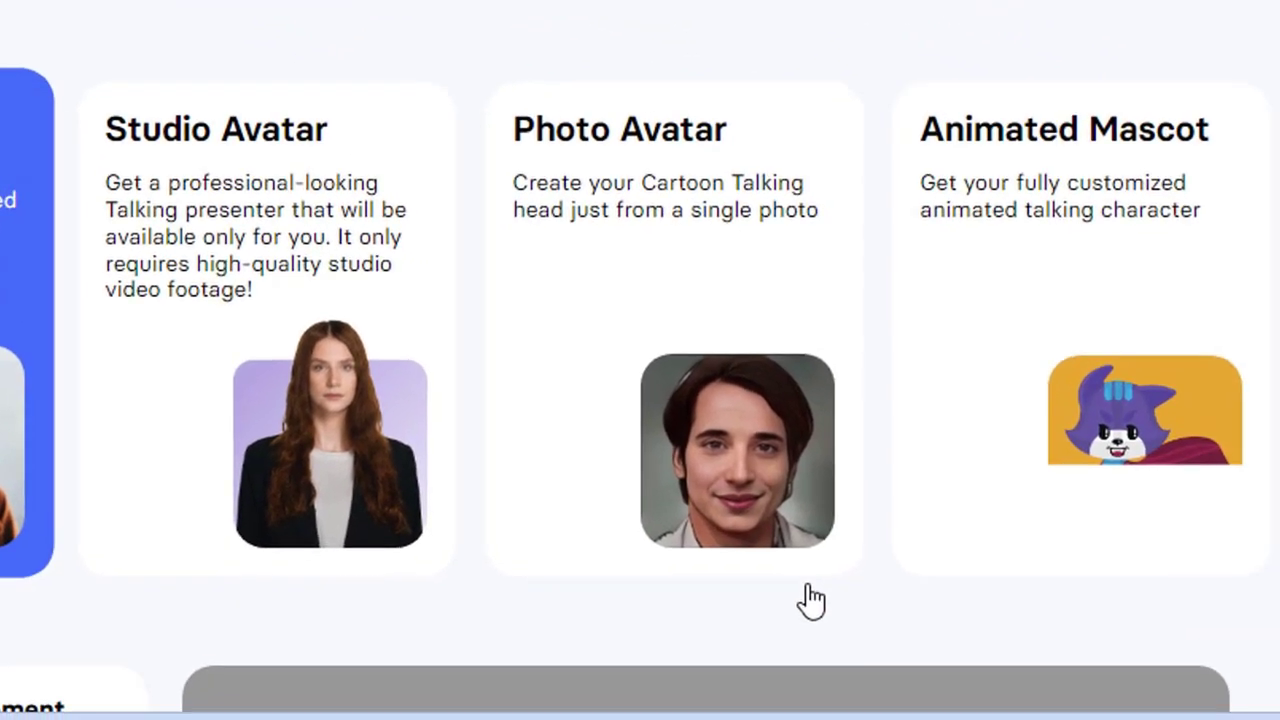
pyautogui.scroll(-1, 1153, 300)
pyautogui.scroll(-2, 300, 500)
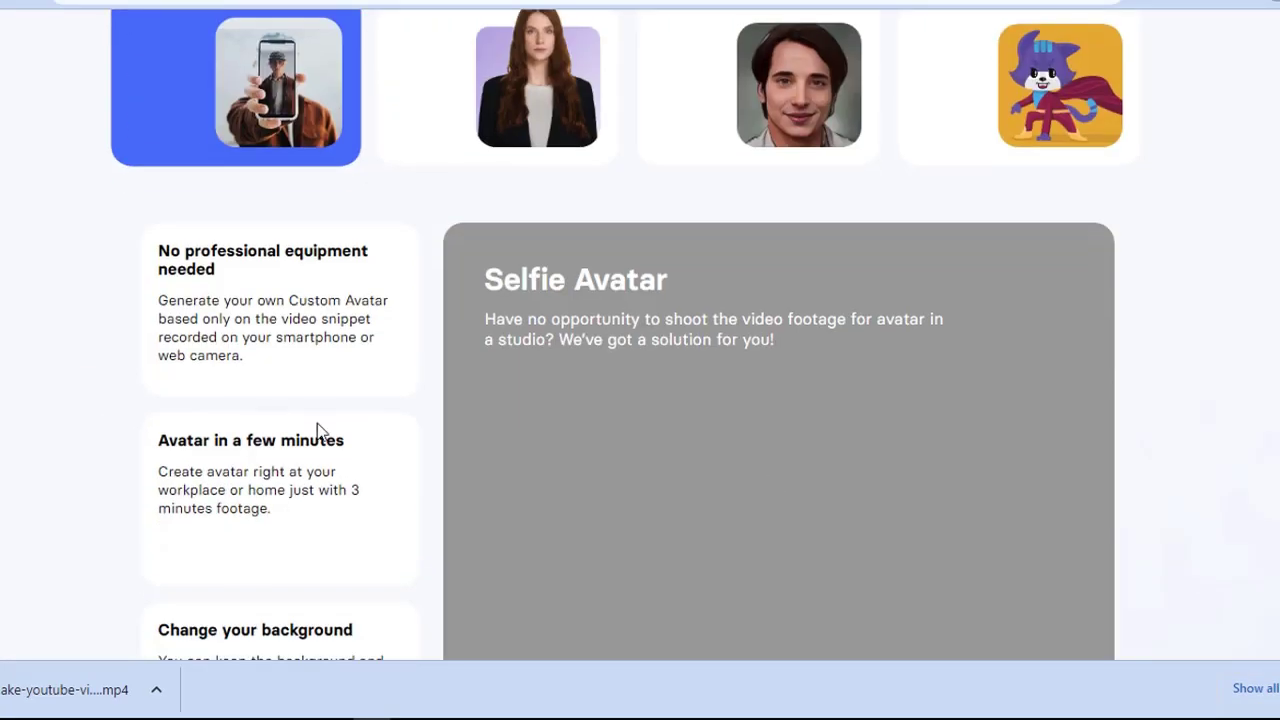
pyautogui.scroll(-1, 380, 570)
pyautogui.scroll(-3, 379, 562)
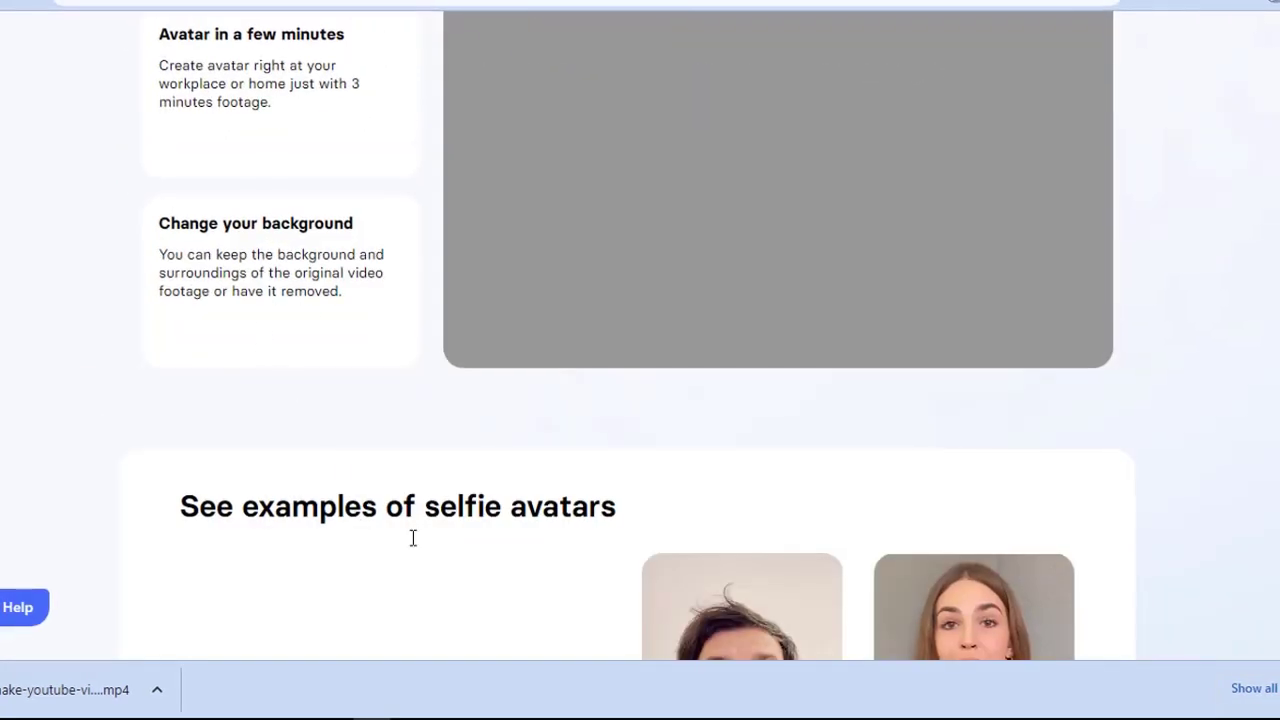
pyautogui.scroll(-1, 411, 534)
pyautogui.scroll(-3, 103, 483)
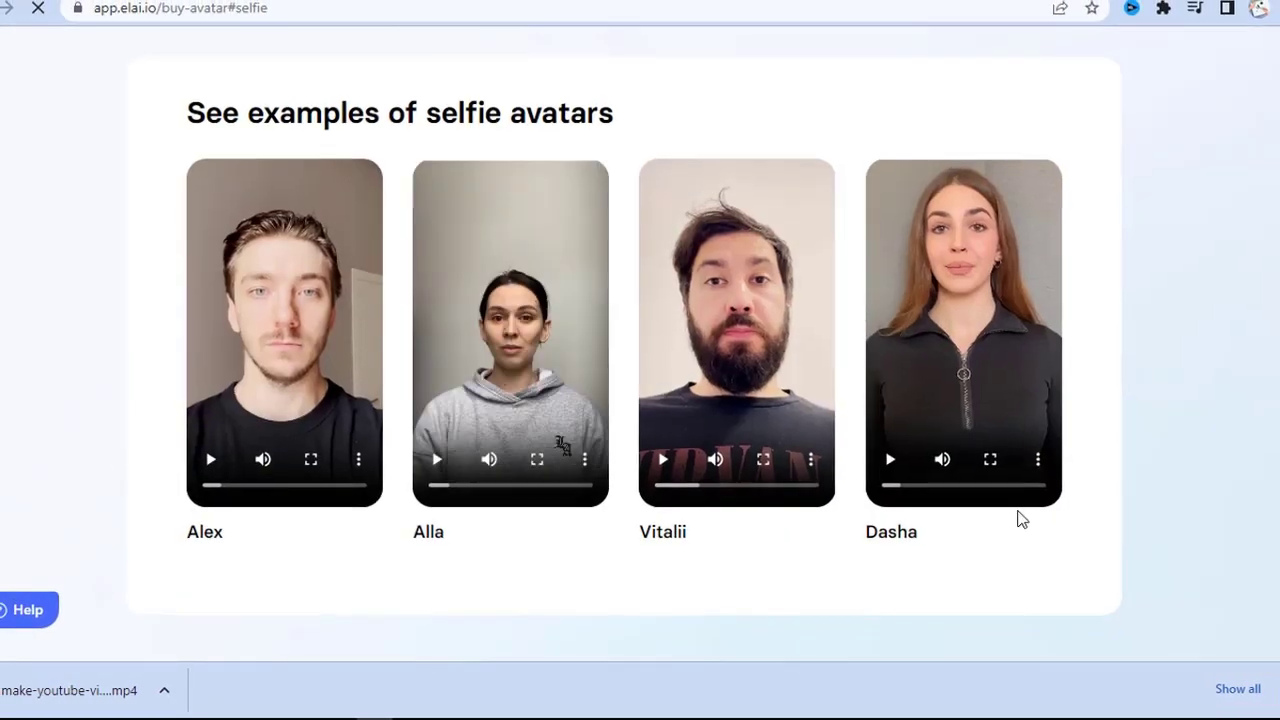
pyautogui.scroll(-5, 843, 529)
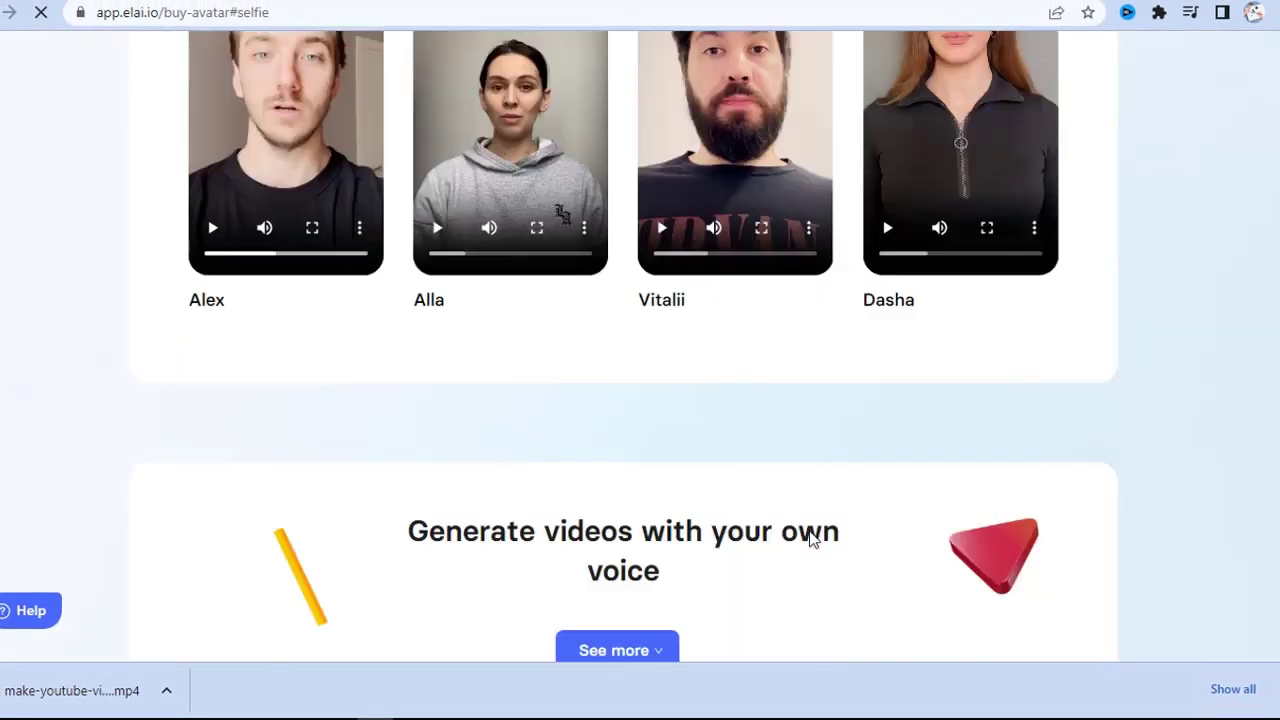
pyautogui.scroll(-4, 686, 437)
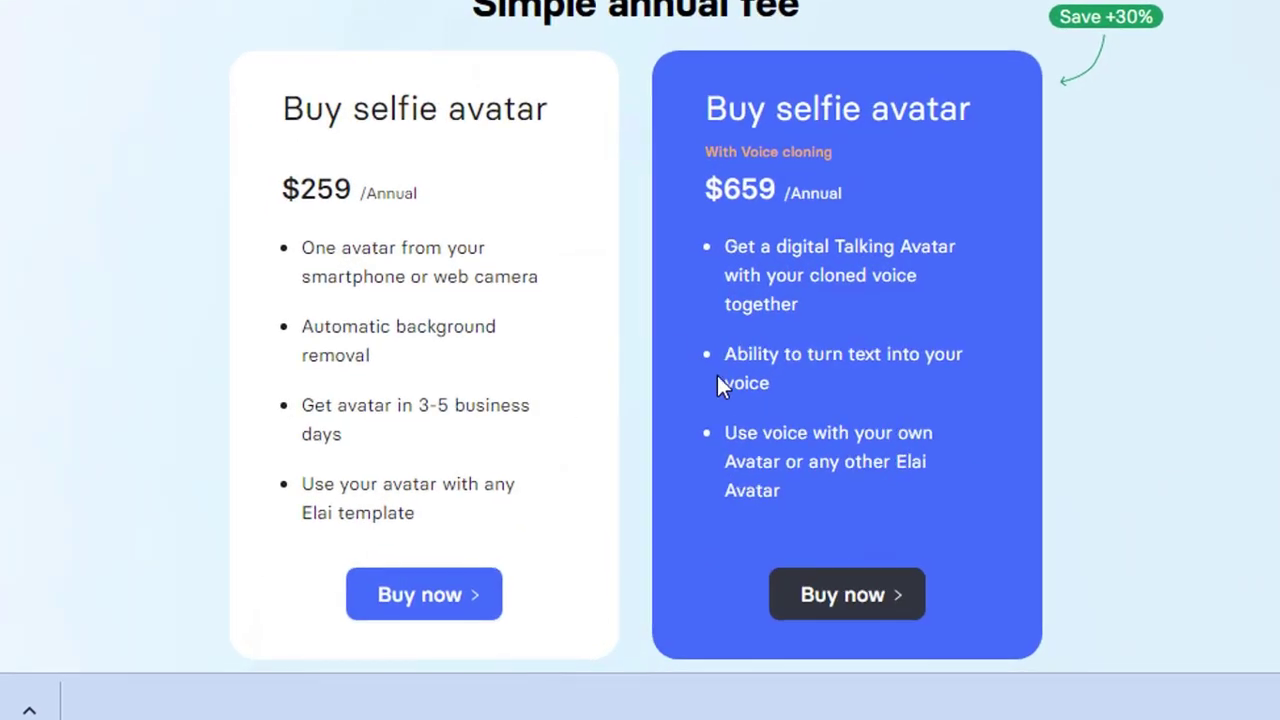
pyautogui.scroll(-2, 695, 442)
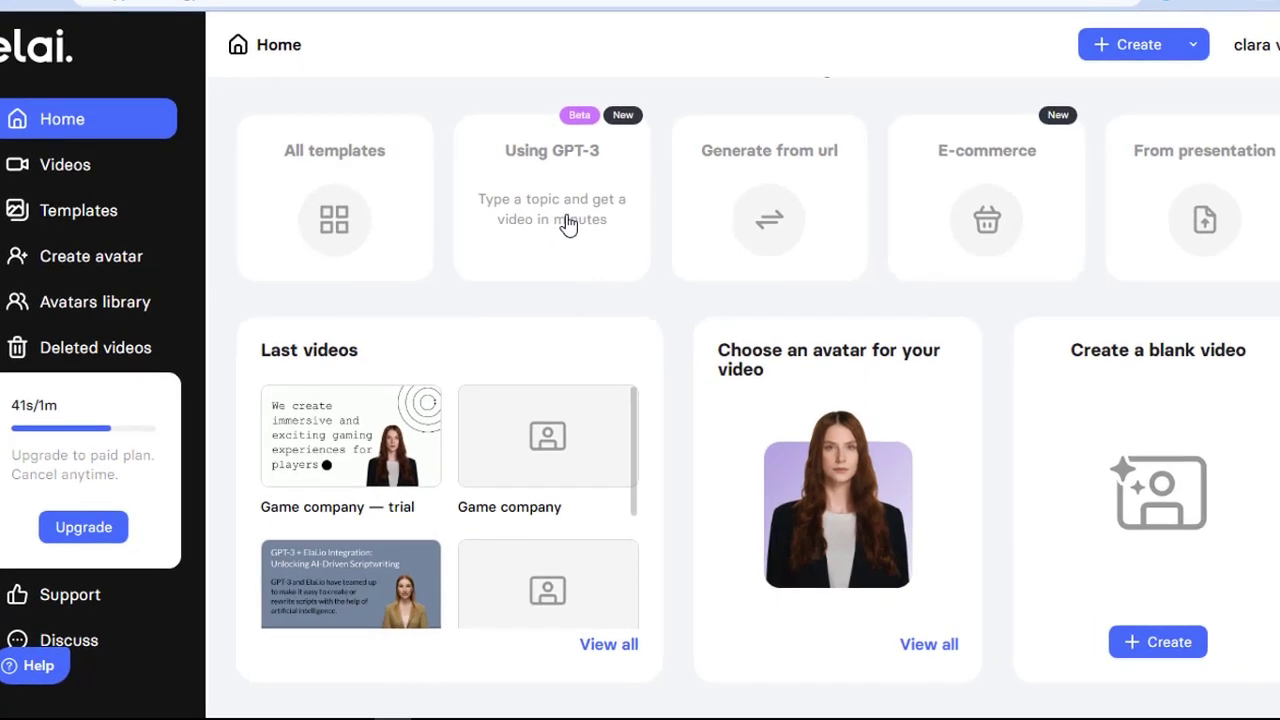
# Start a new GPT-3 video with the topic "make youtube video about why we have to learn ai from now"
pyautogui.click(567, 223)
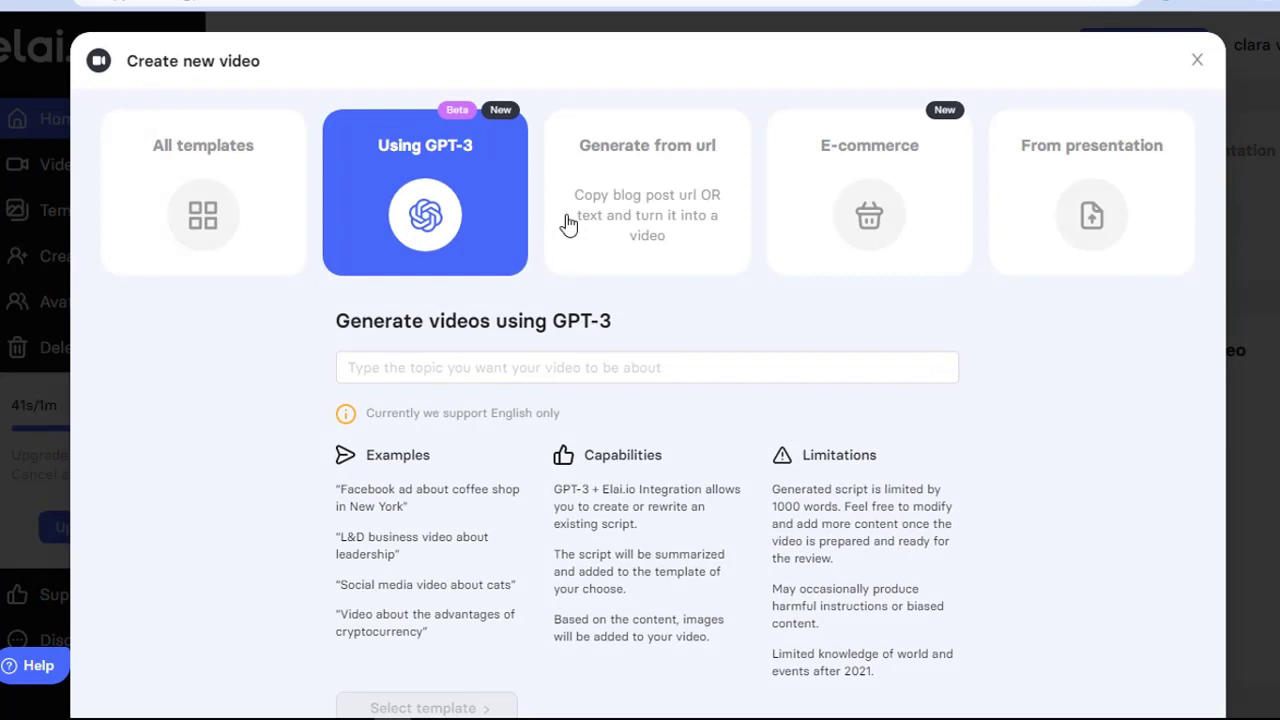
pyautogui.click(560, 366)
pyautogui.write('make y')
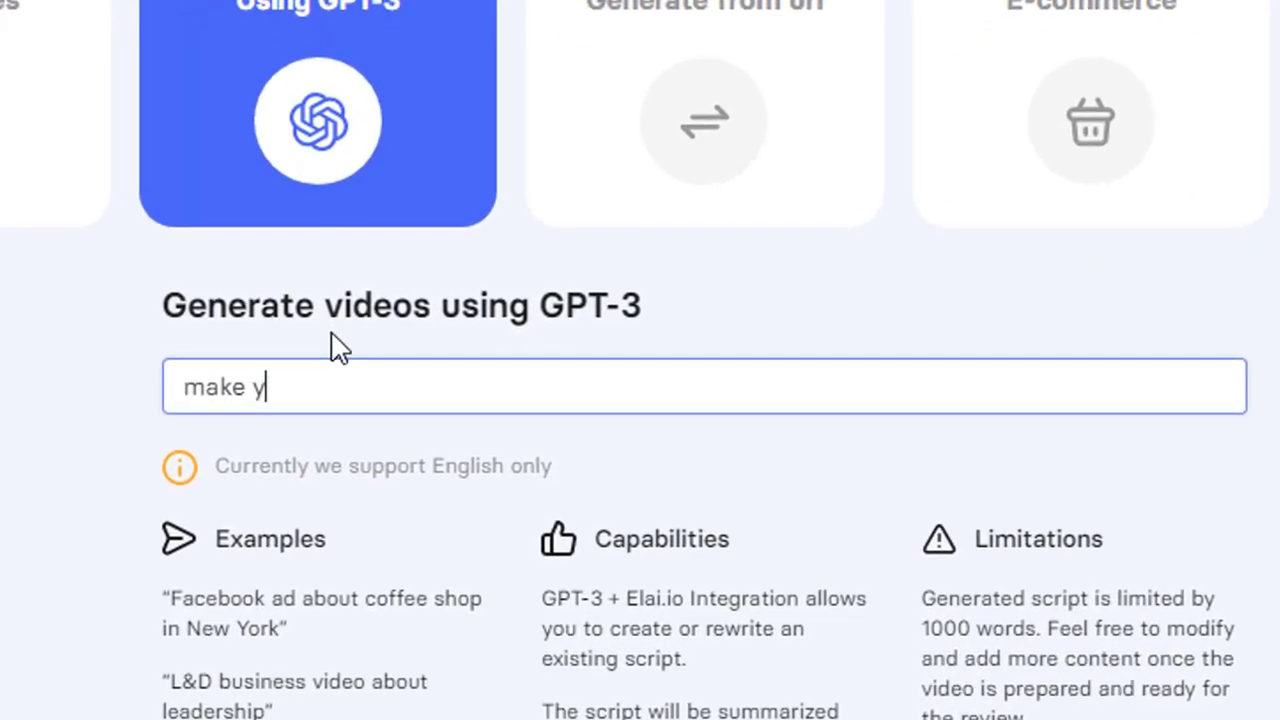
pyautogui.write('outube video about why we have to learn ai from now')
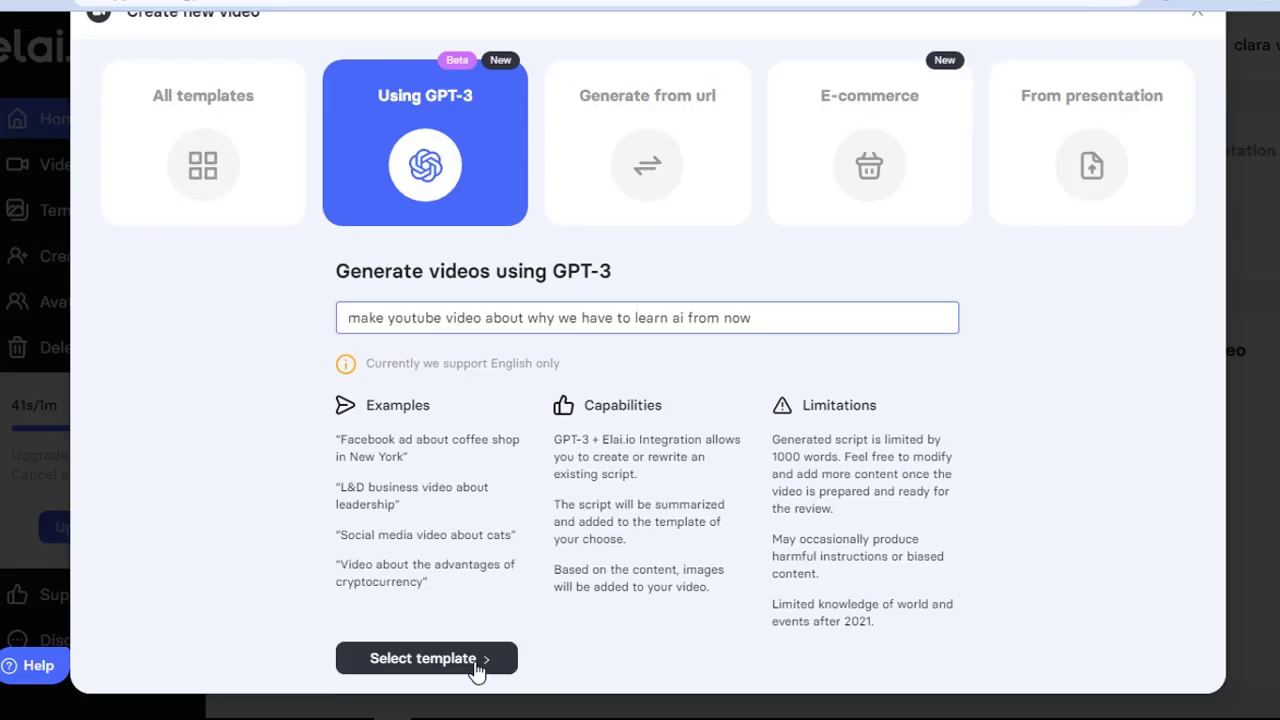
# Choose the blue-grey template with the blonde presenter in a light suit and create the video from it
pyautogui.click(476, 662)
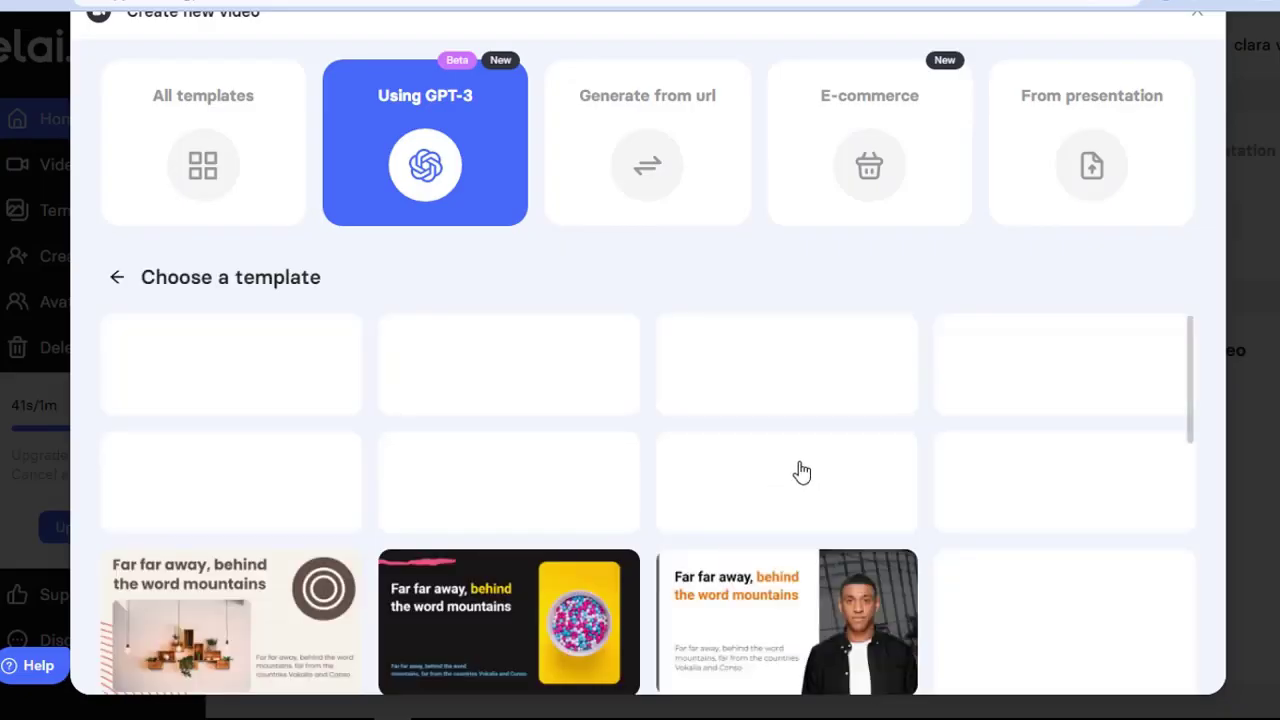
pyautogui.scroll(-1, 792, 455)
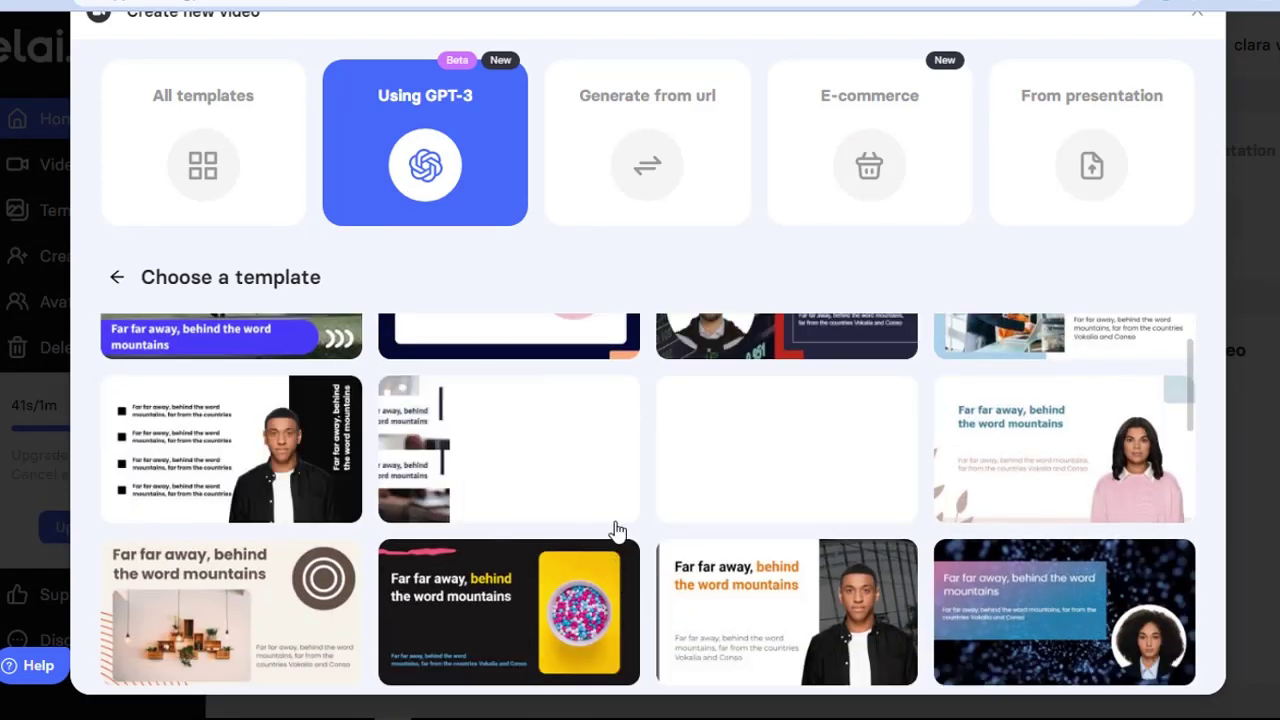
pyautogui.scroll(-2, 709, 434)
pyautogui.scroll(-1, 714, 535)
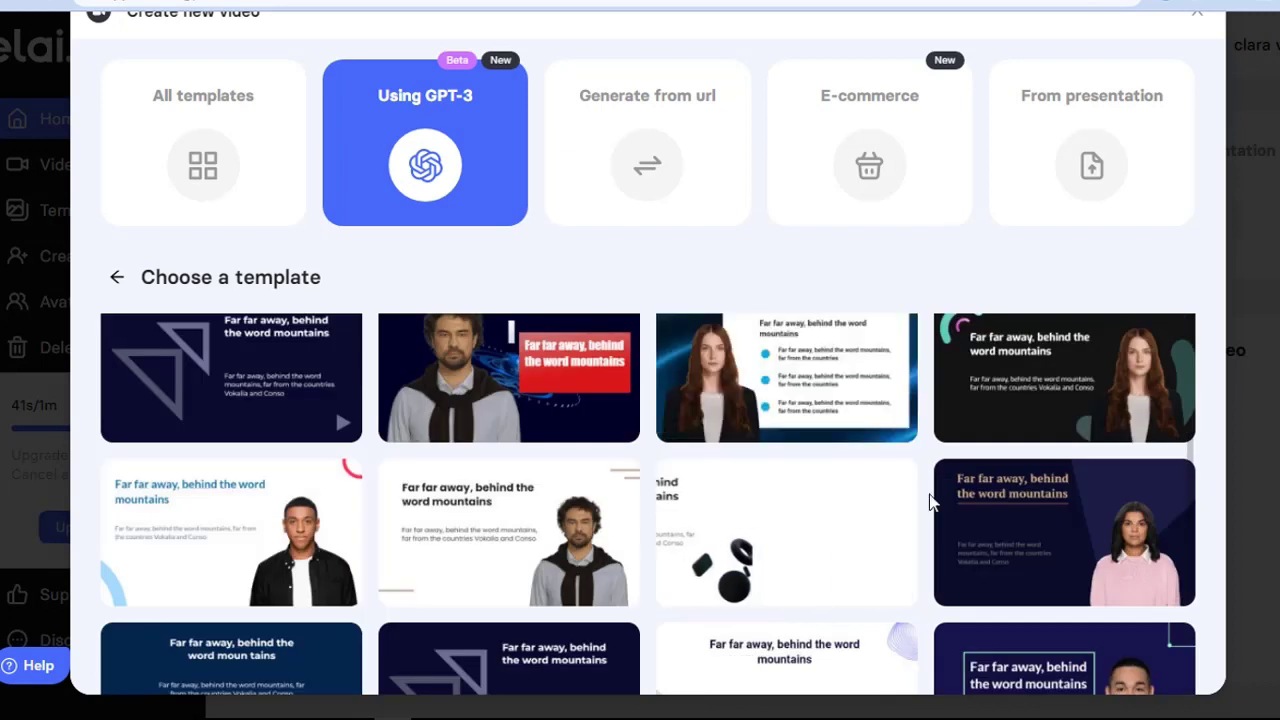
pyautogui.scroll(-2, 897, 551)
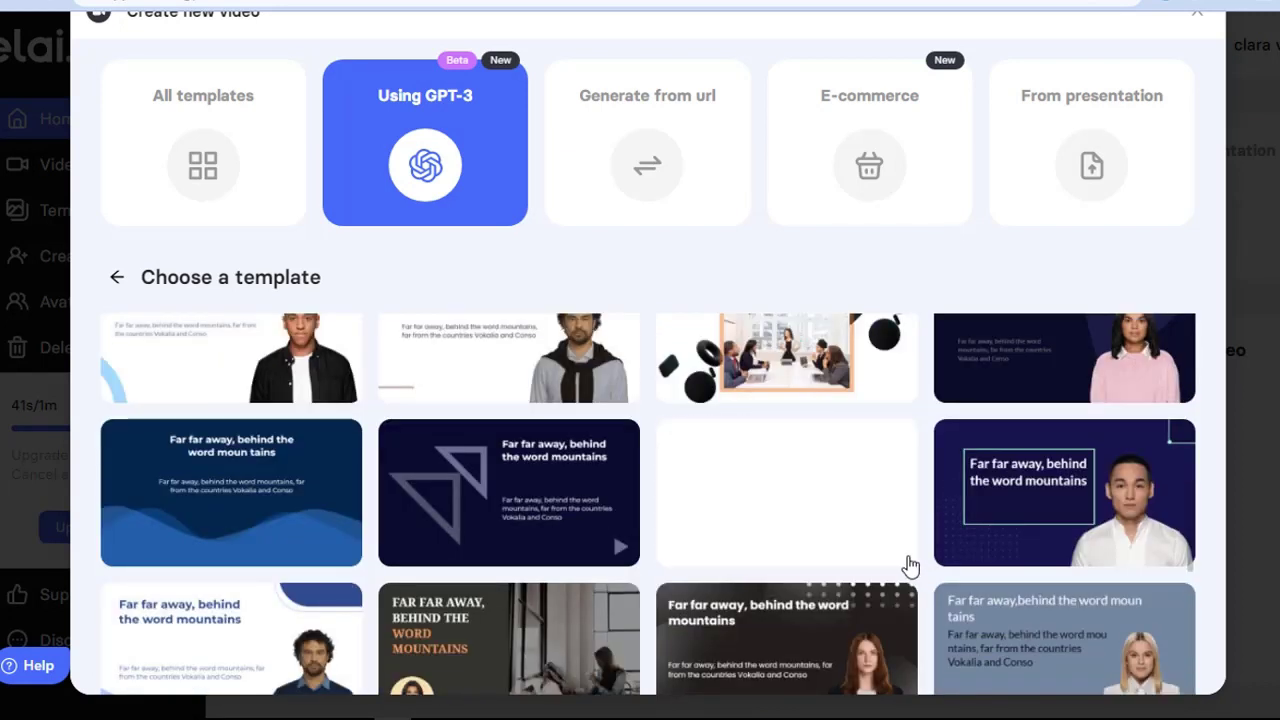
pyautogui.scroll(-2, 903, 549)
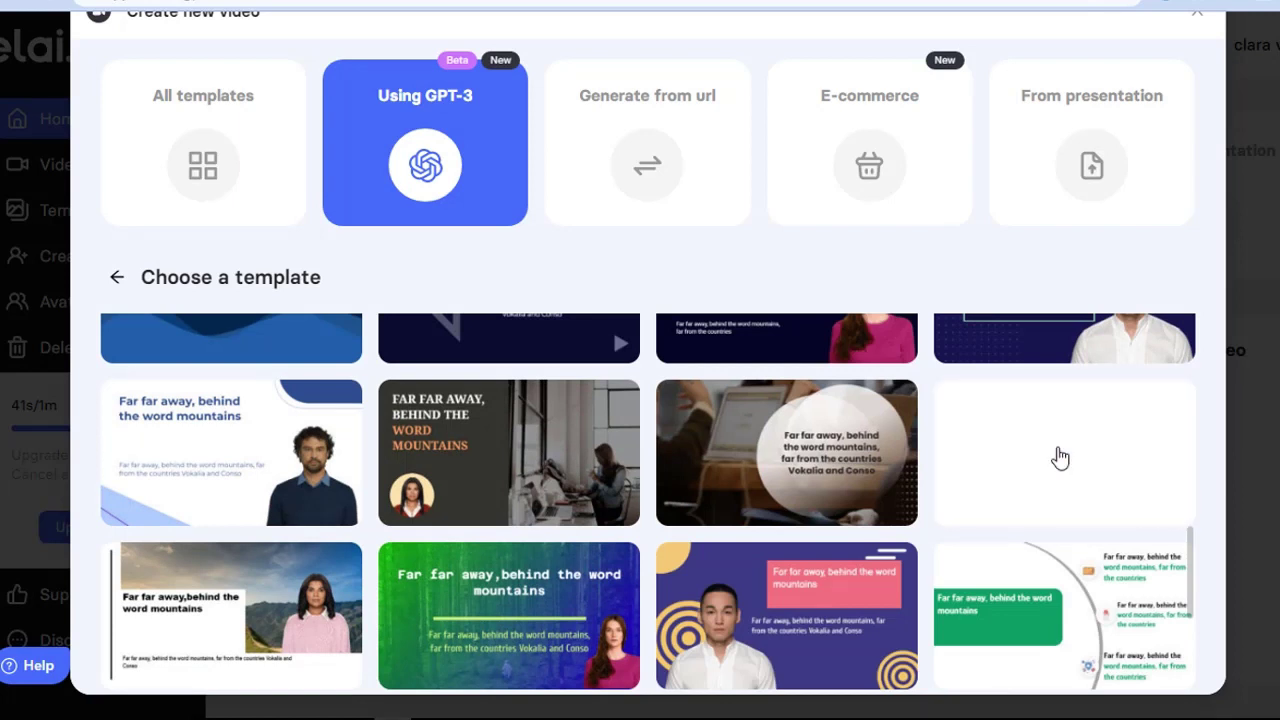
pyautogui.click(1061, 457)
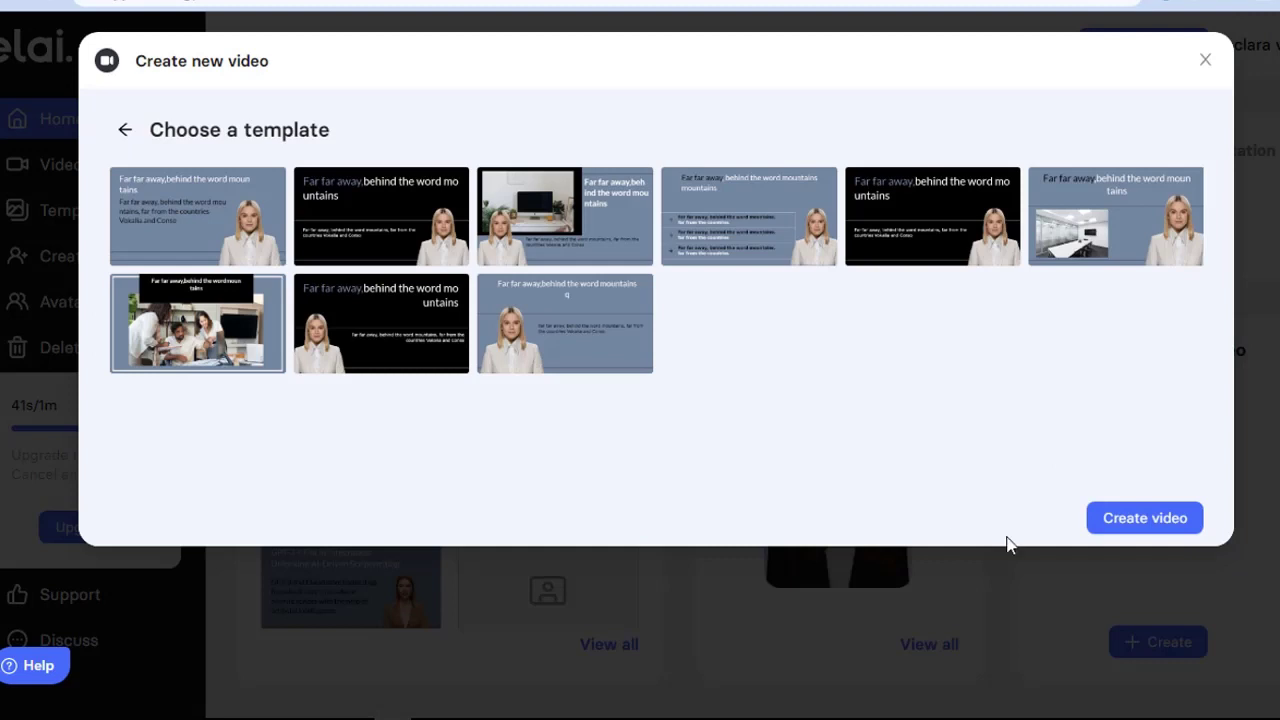
pyautogui.click(1110, 520)
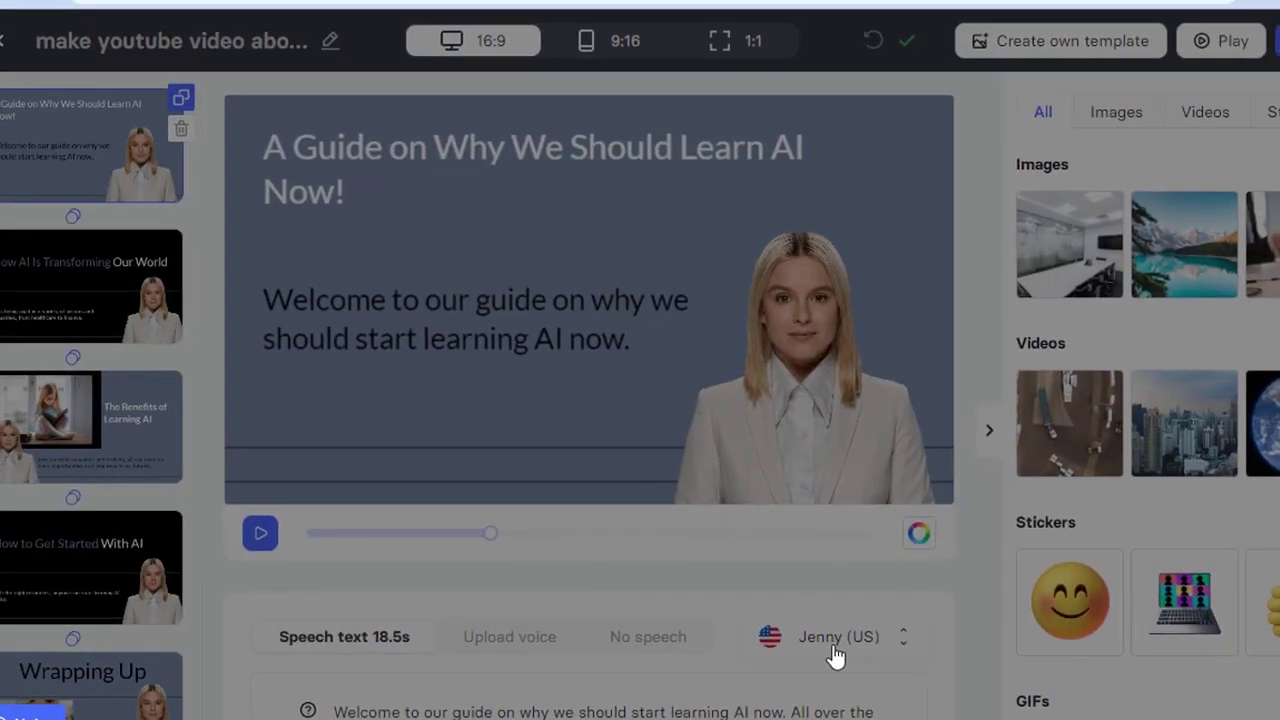
# Change the narration voice to Clara (CA)
pyautogui.click(835, 652)
pyautogui.scroll(-3, 457, 543)
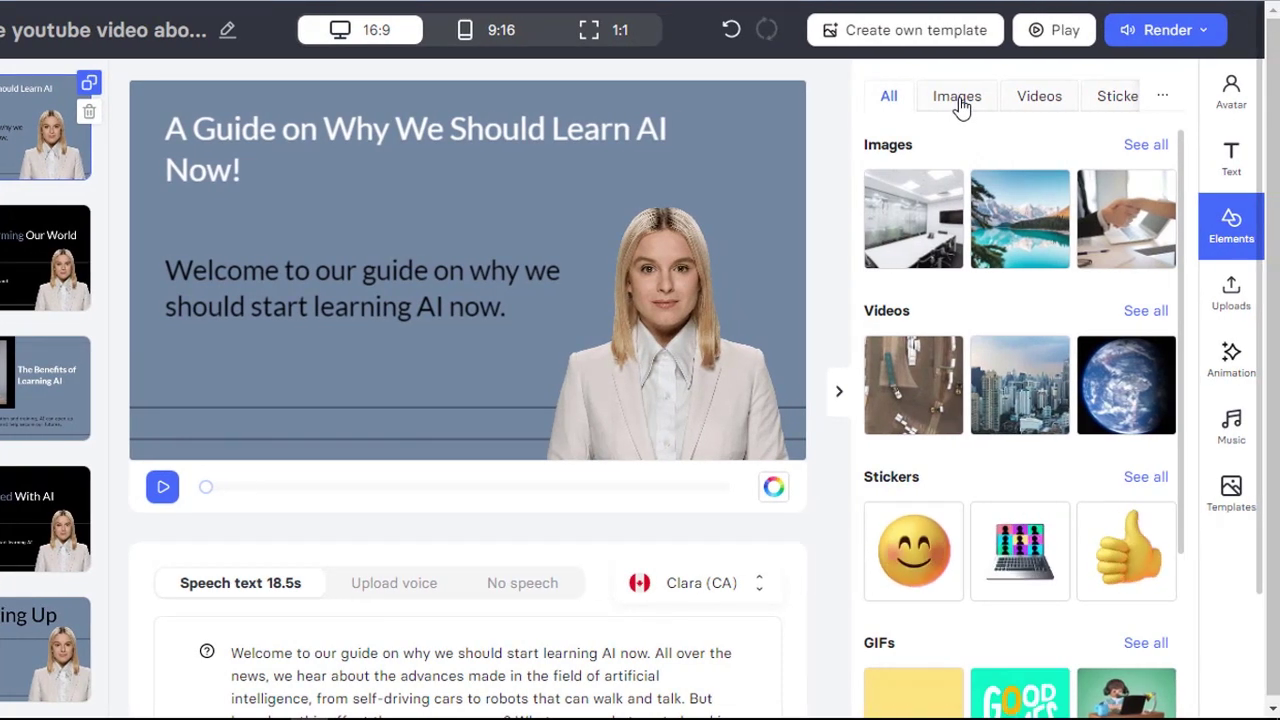
# Search the stock images for "ai" and add the photo of the white robot to the first slide
pyautogui.doubleClick(957, 97)
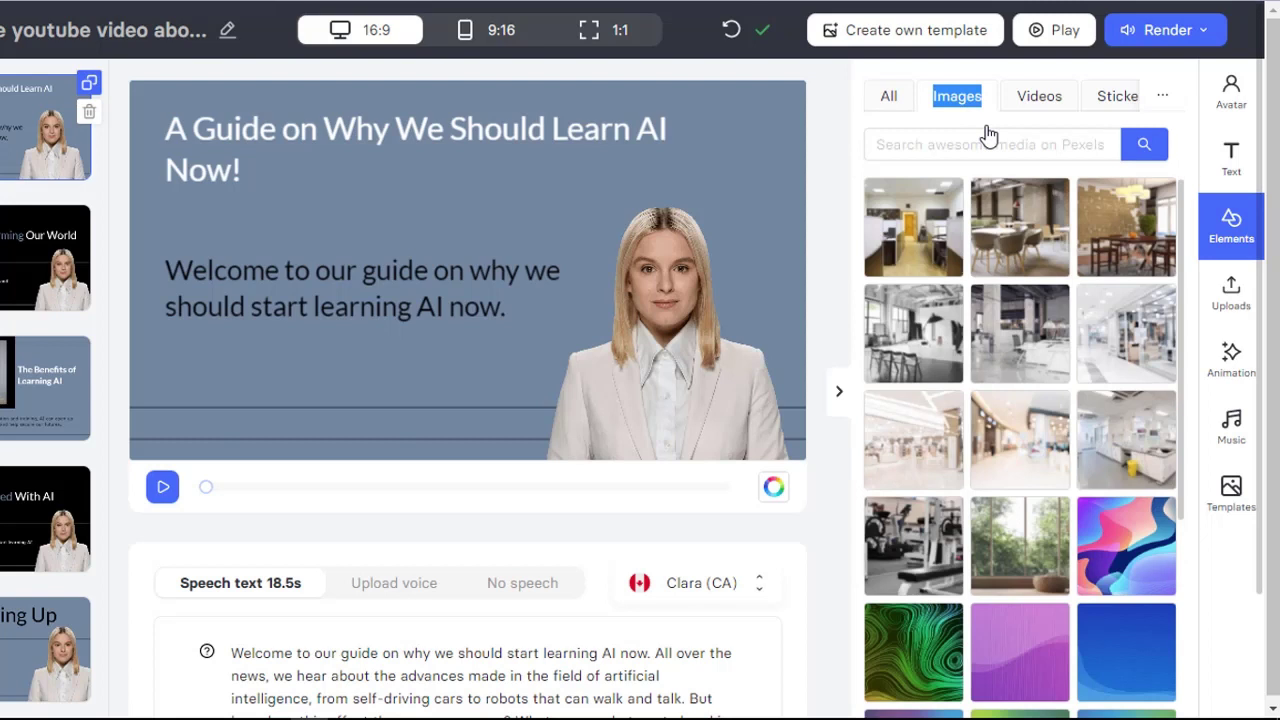
pyautogui.click(988, 136)
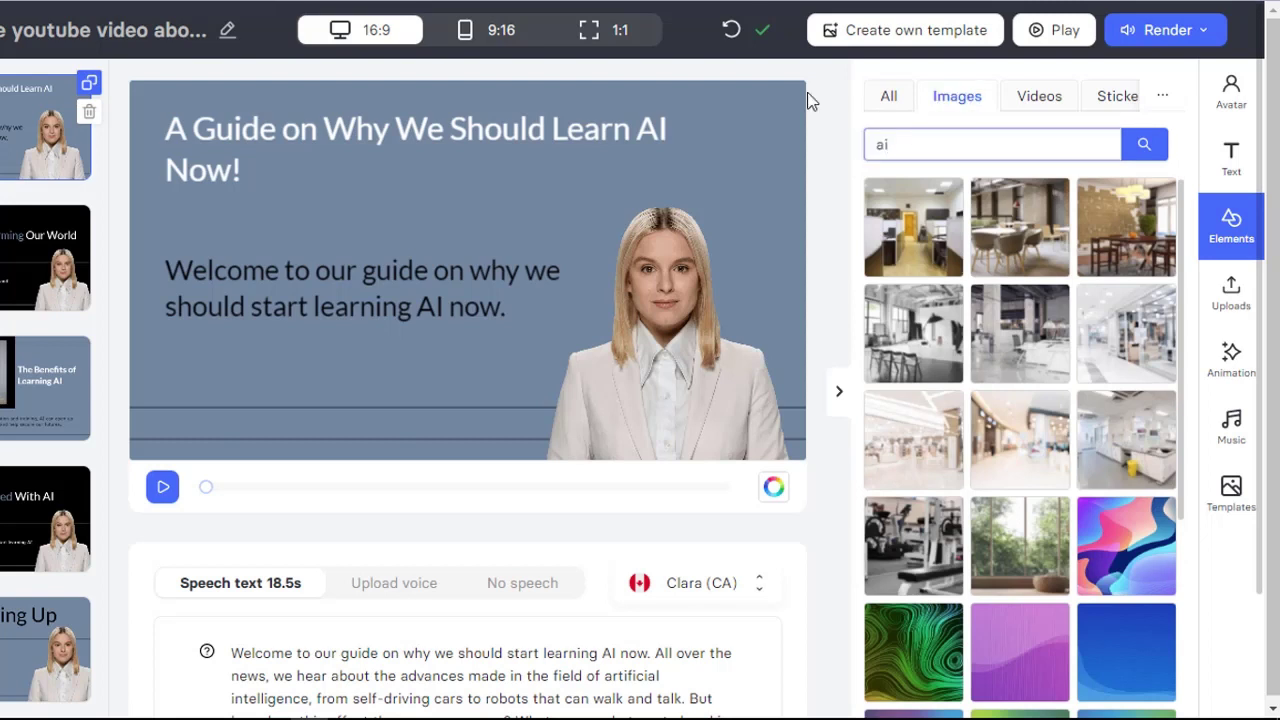
pyautogui.click(1146, 150)
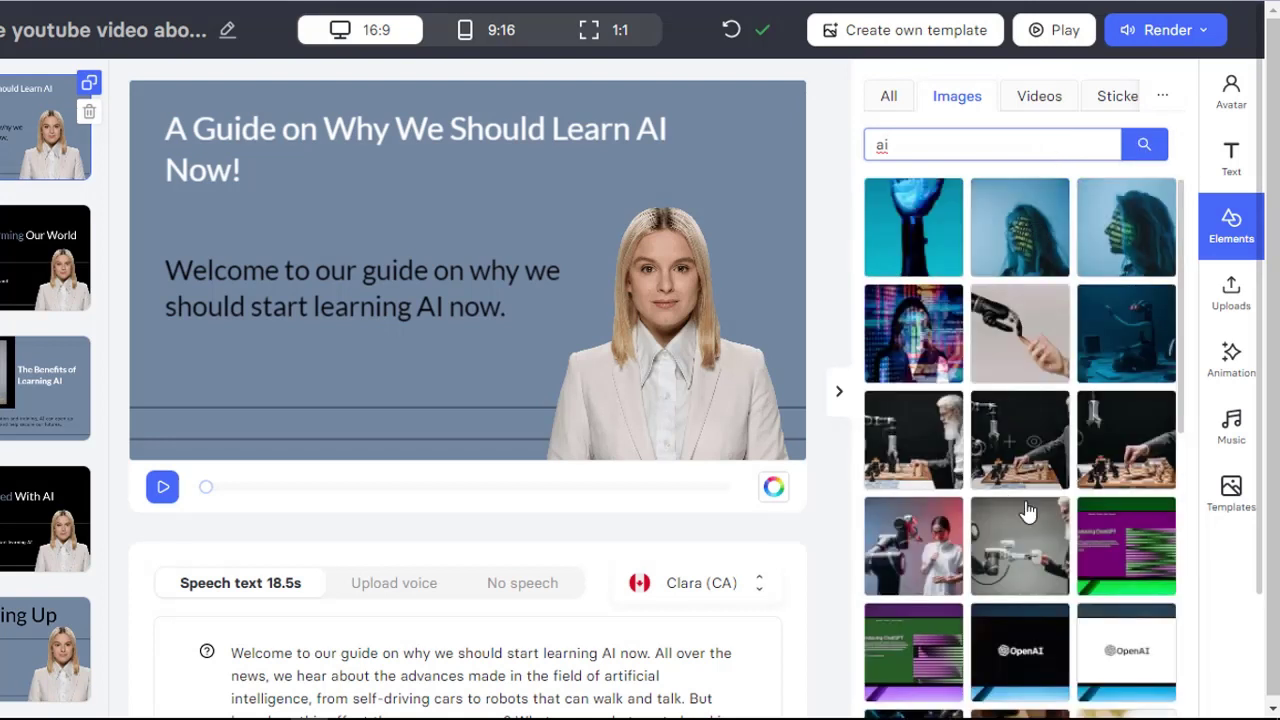
pyautogui.scroll(-2, 1043, 500)
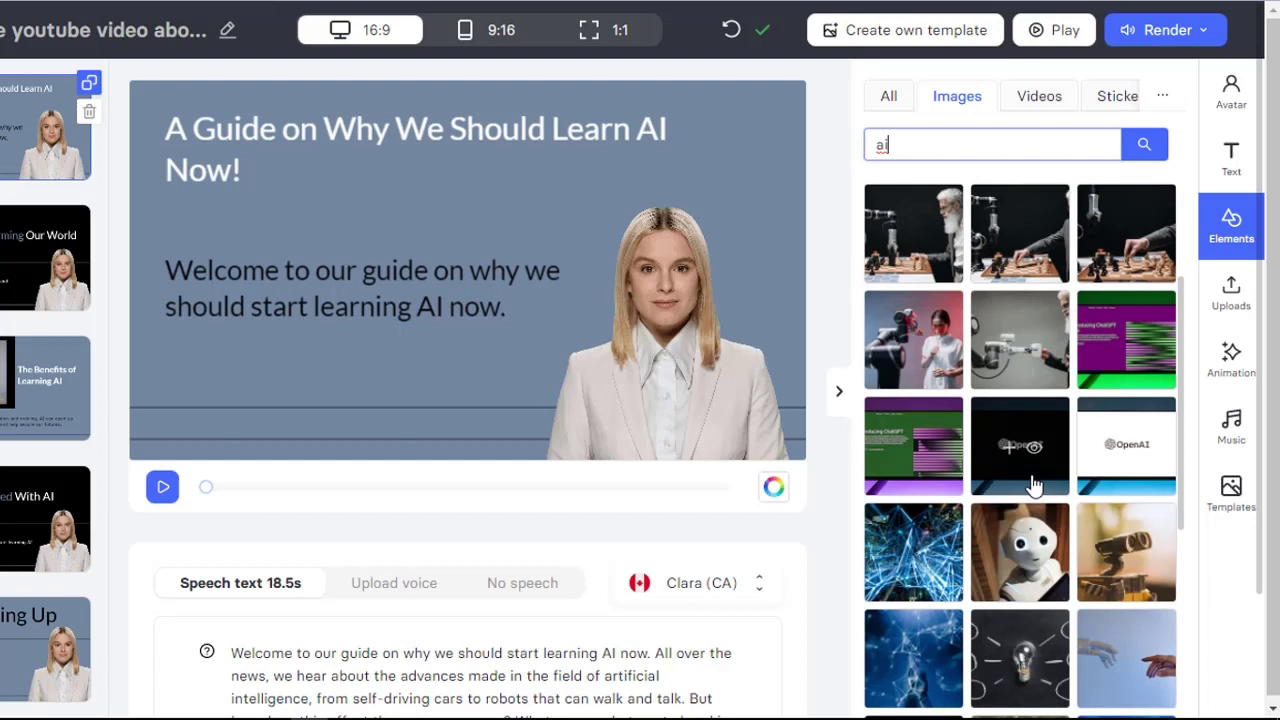
pyautogui.scroll(-1, 1033, 495)
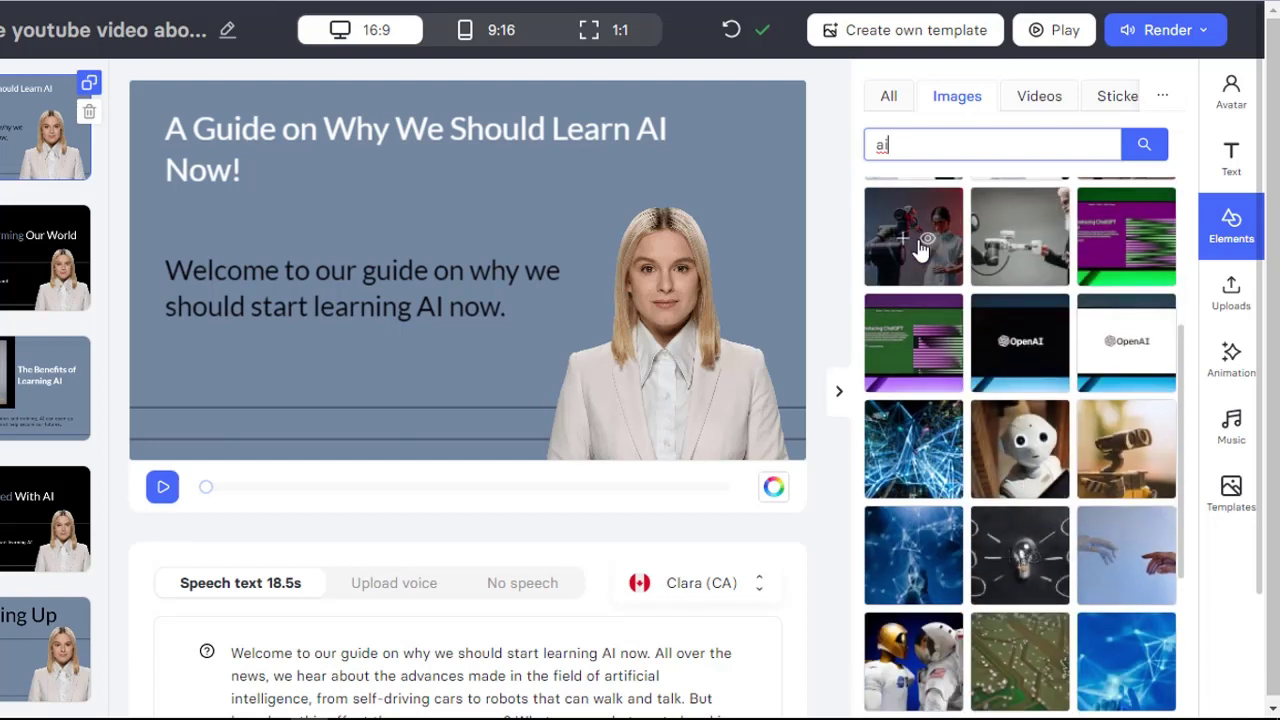
pyautogui.scroll(-1, 980, 571)
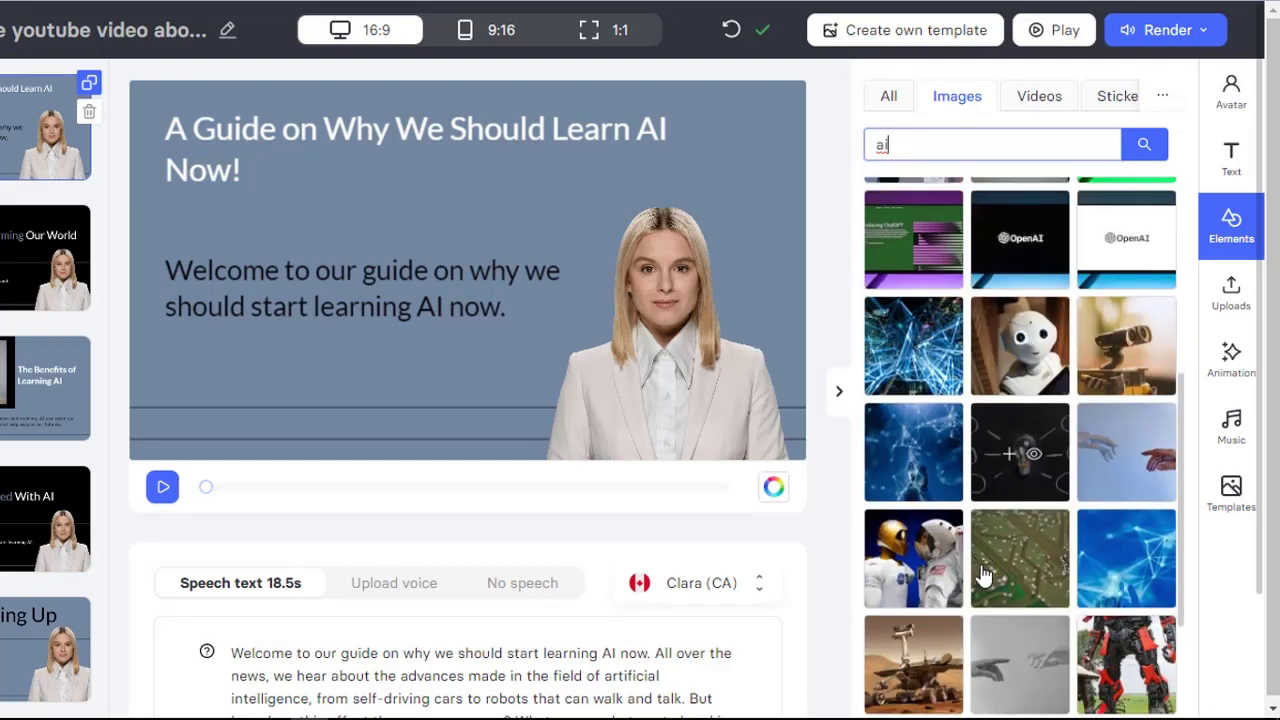
pyautogui.click(1013, 357)
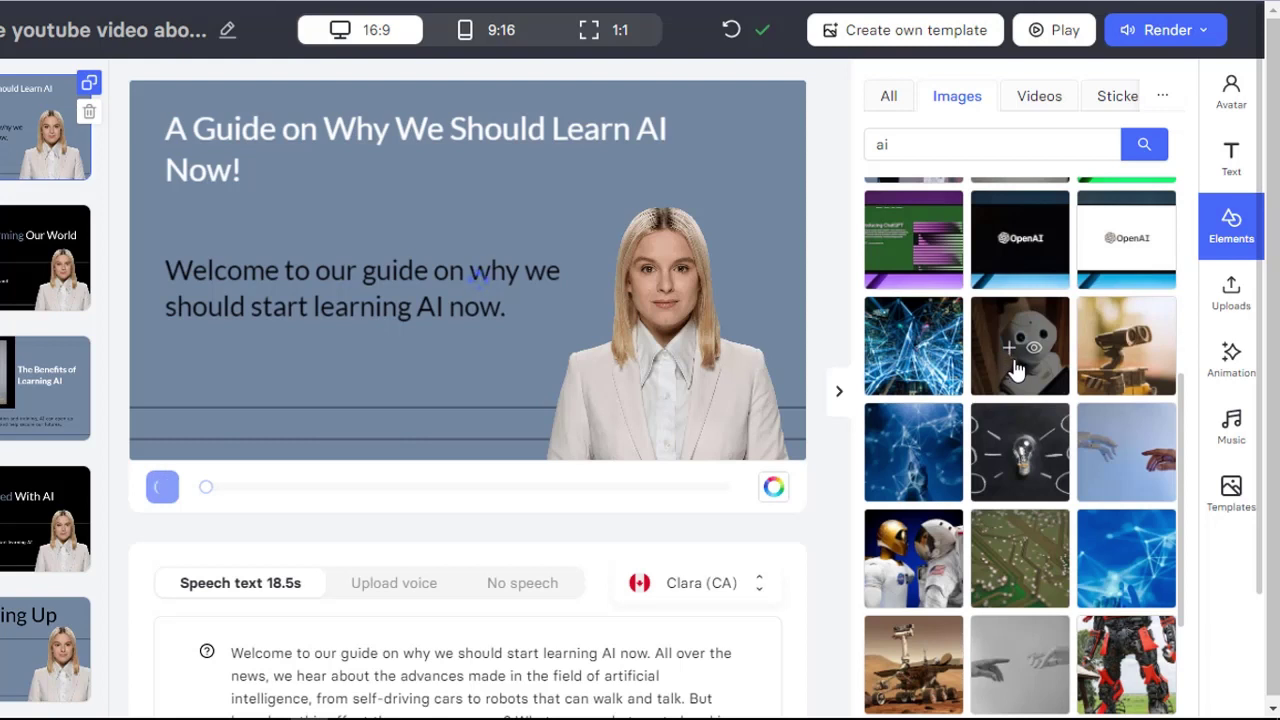
pyautogui.click(1015, 370)
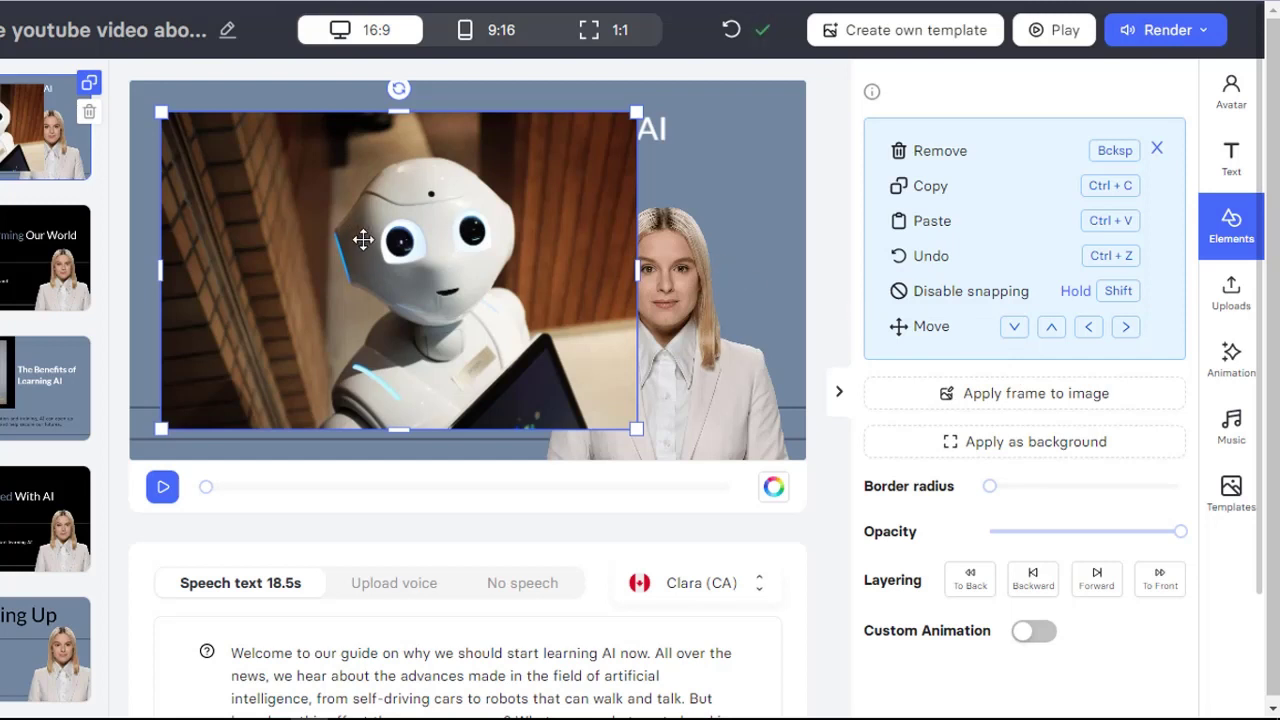
# Fit the robot photo across the first slide behind the text and avatar, with custom animation enabled
pyautogui.moveTo(363, 239); pyautogui.dragTo(334, 211)
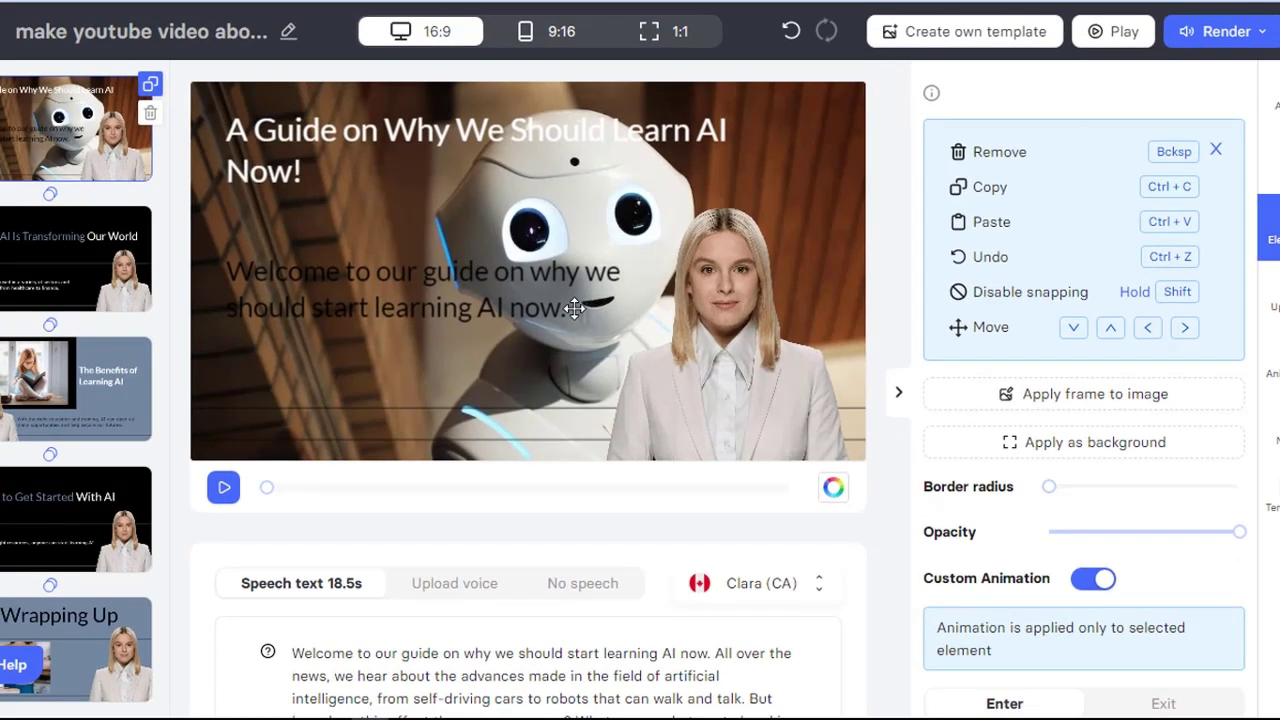
pyautogui.click(311, 175)
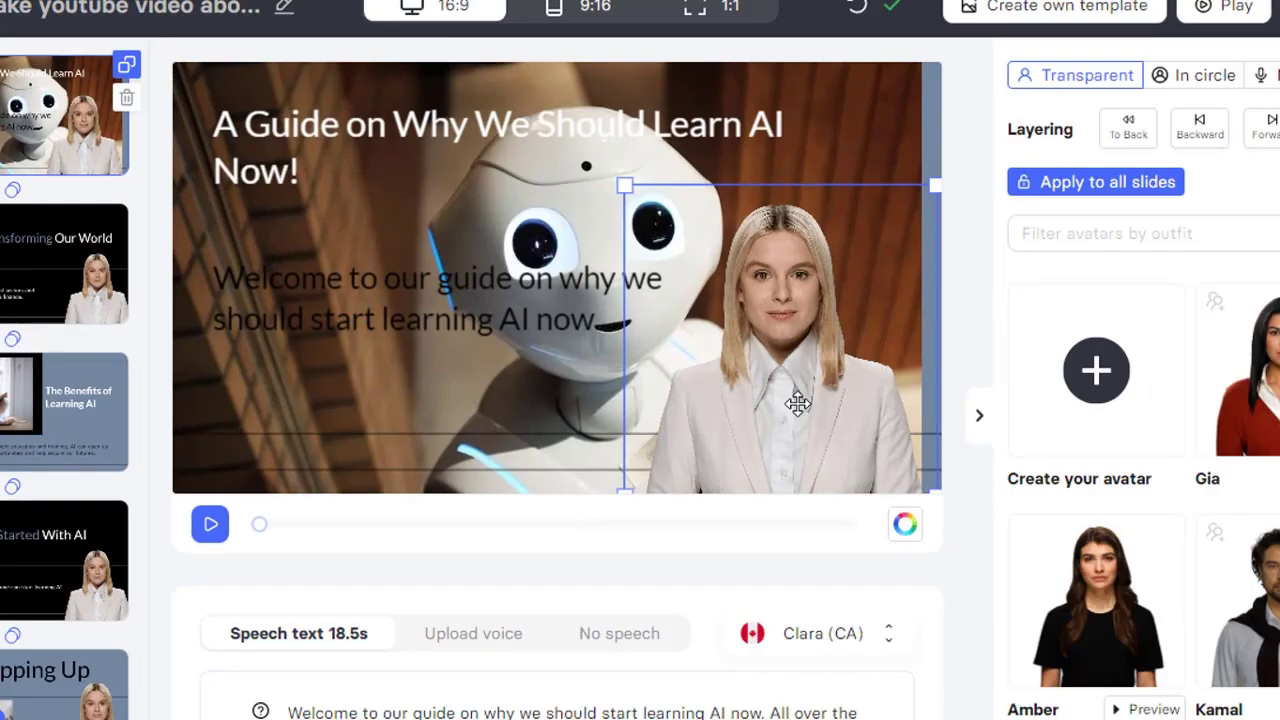
# Shrink the presenter avatar and place it in the lower-right corner of the first slide
pyautogui.moveTo(868, 10); pyautogui.dragTo(270, 7)
pyautogui.moveTo(314, 398); pyautogui.dragTo(795, 400)
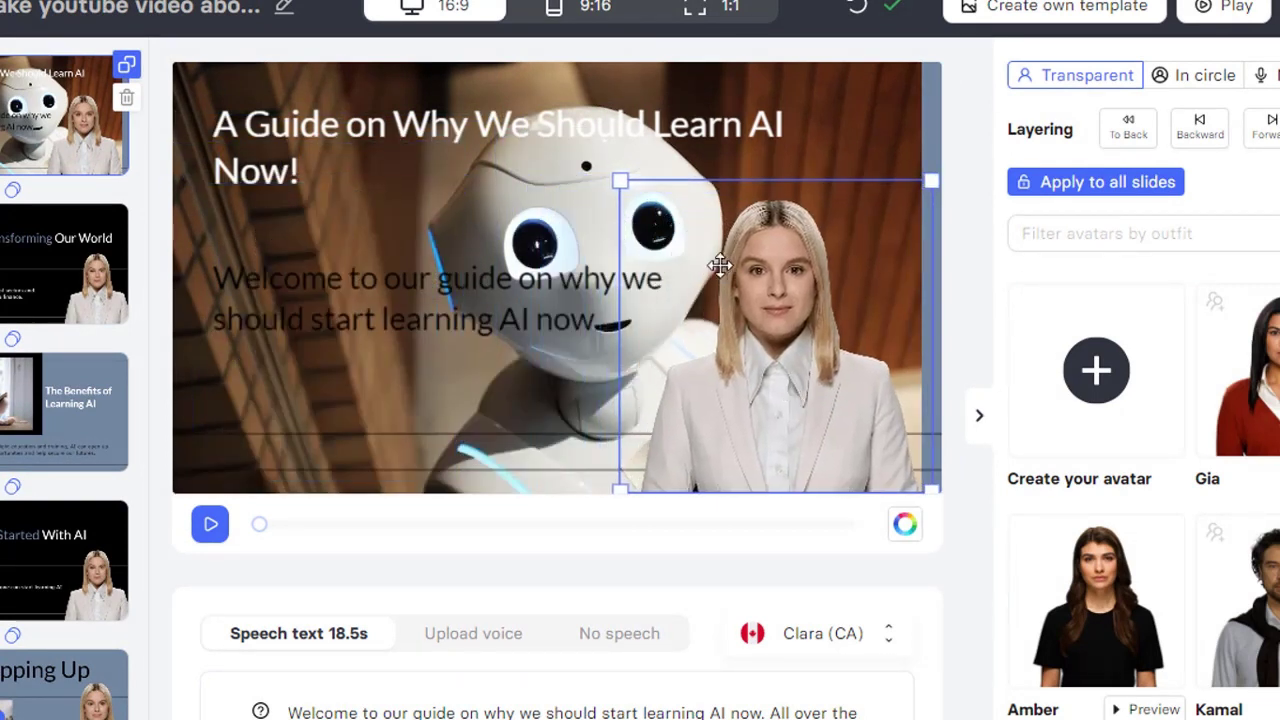
pyautogui.moveTo(621, 182); pyautogui.dragTo(662, 246)
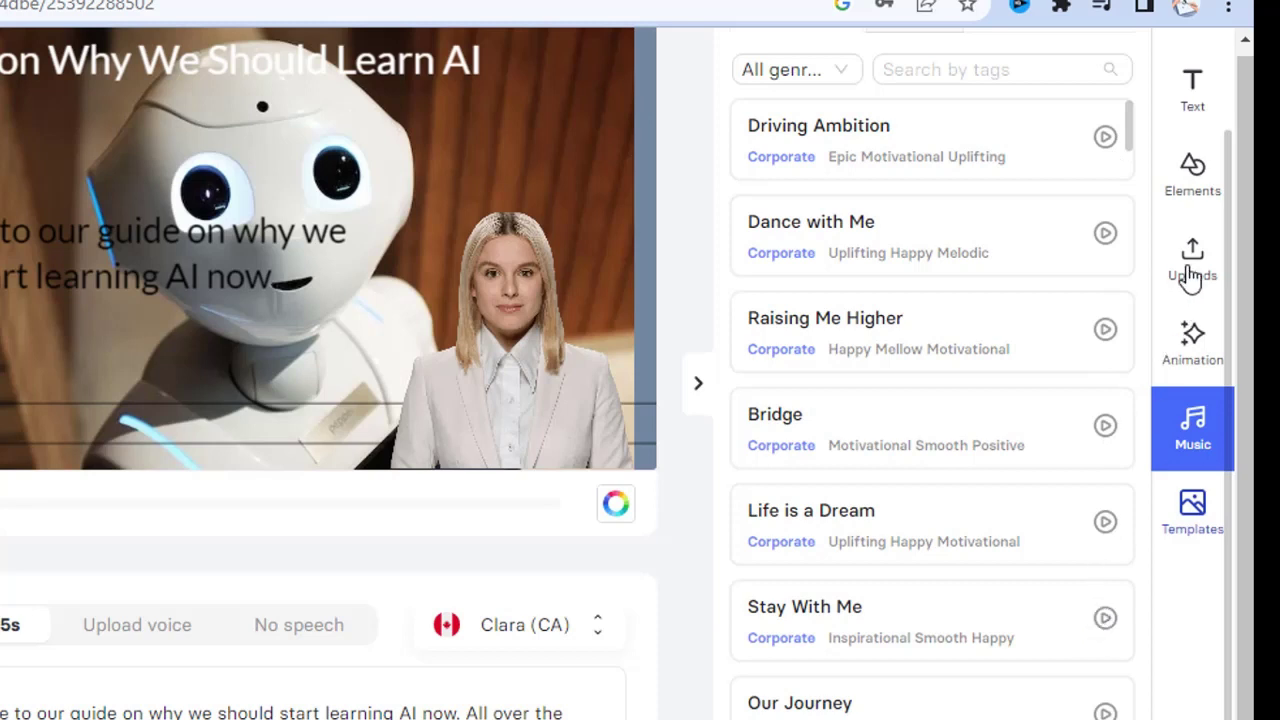
# Look through the available slide templates and return to the media elements library
pyautogui.click(1192, 515)
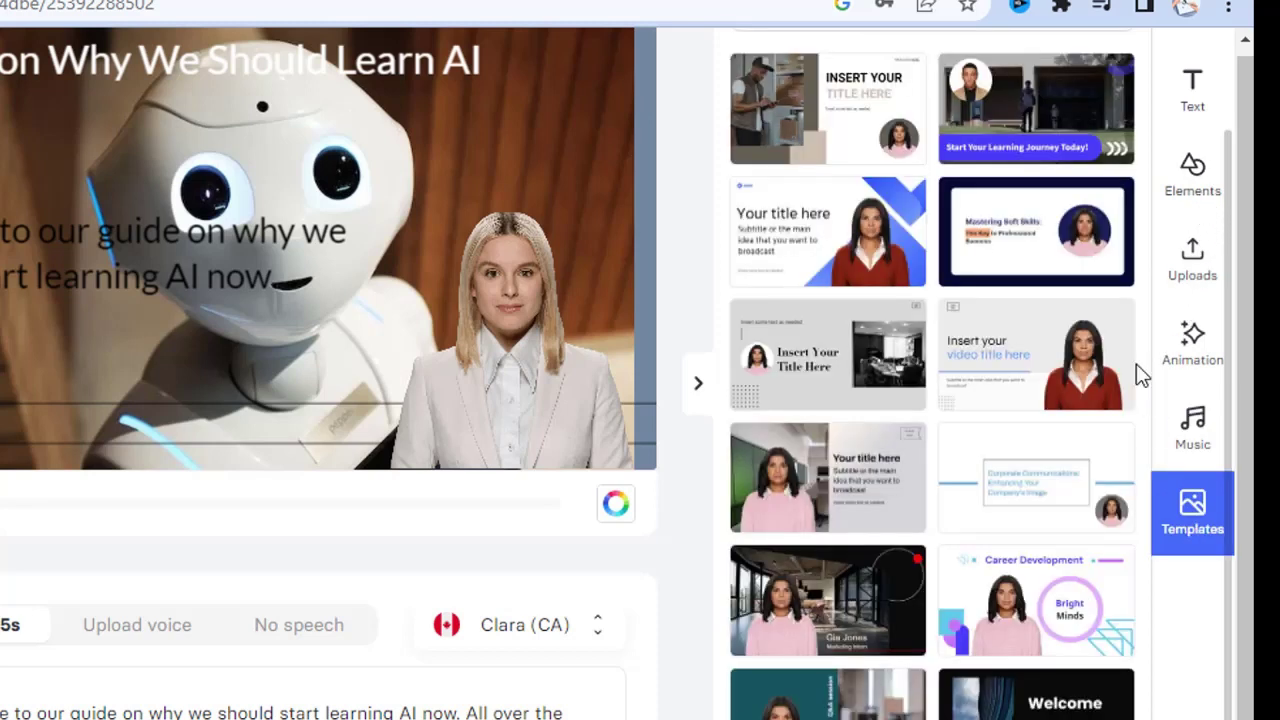
pyautogui.scroll(2, 1103, 468)
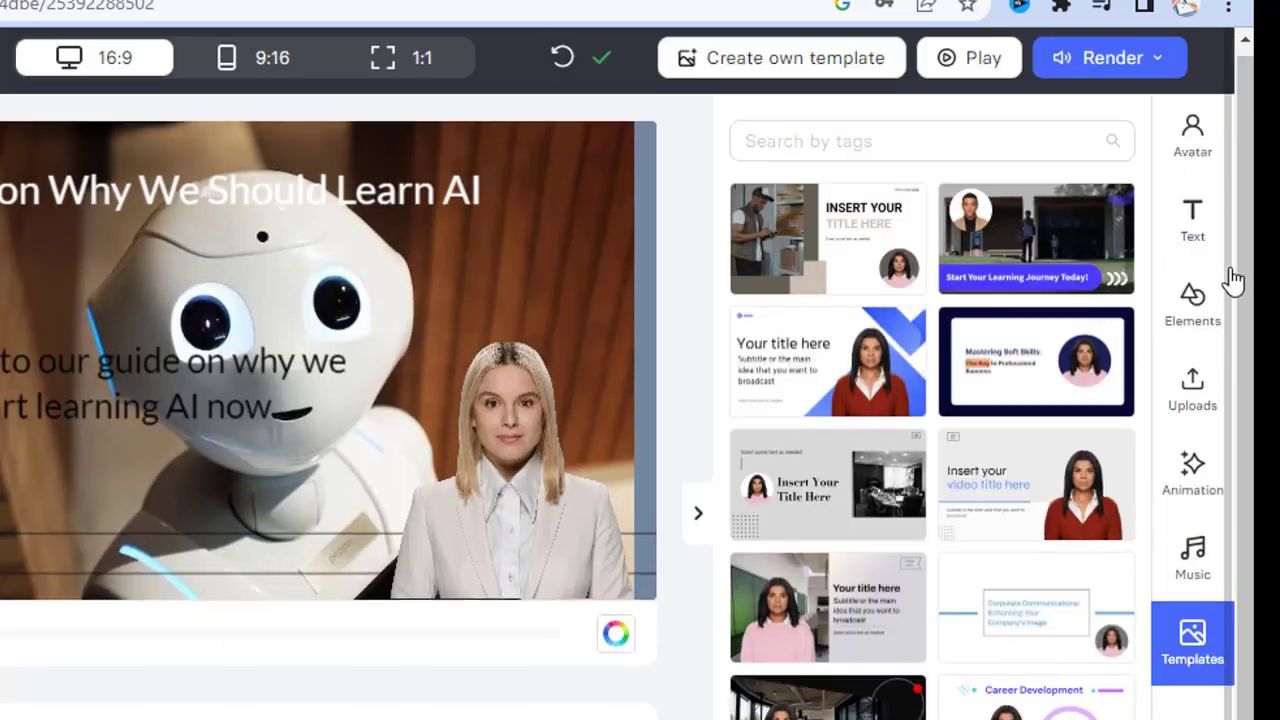
pyautogui.click(1193, 305)
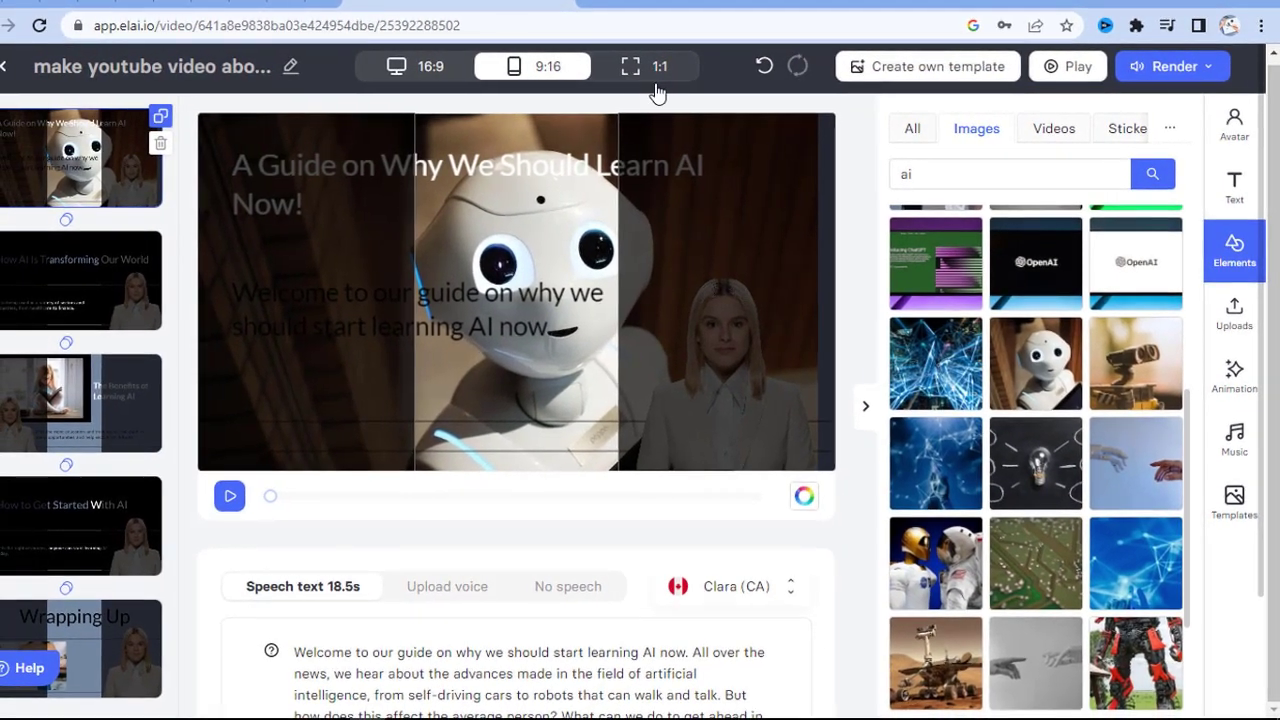
# Set the video format to 16:9 and render the video at 1080p without subtitles
pyautogui.click(430, 72)
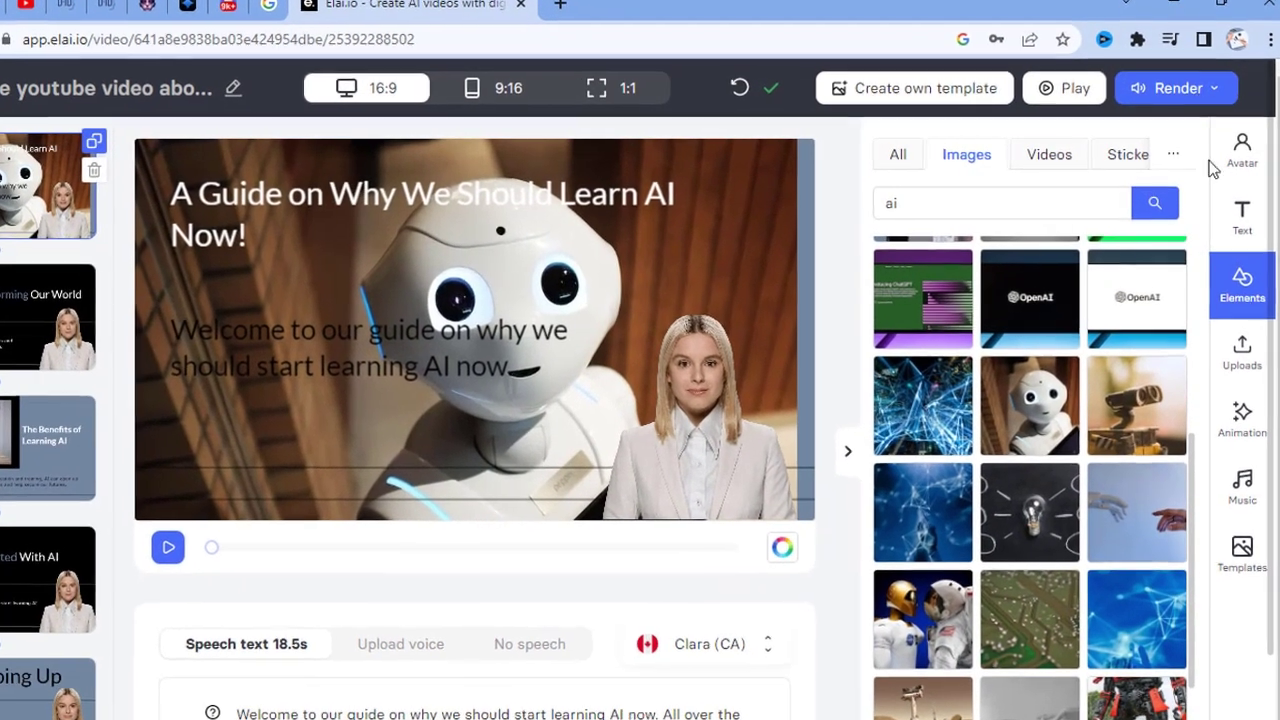
pyautogui.click(1177, 88)
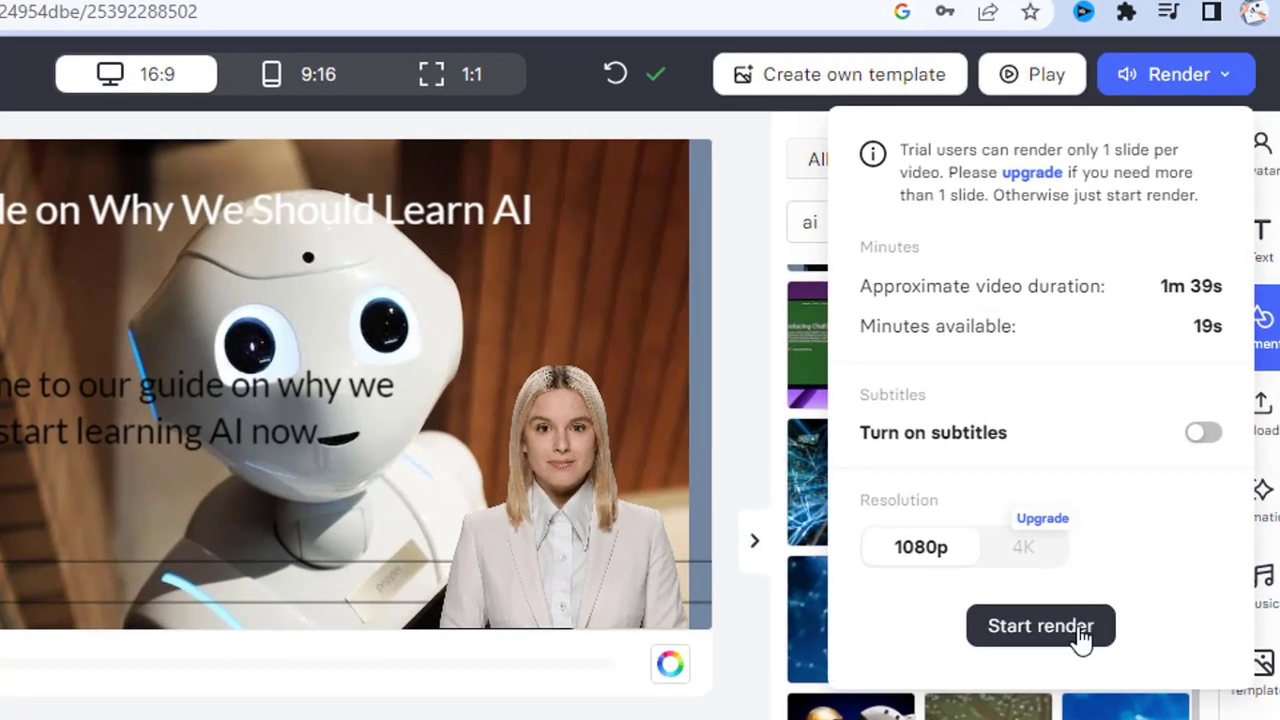
pyautogui.click(1080, 636)
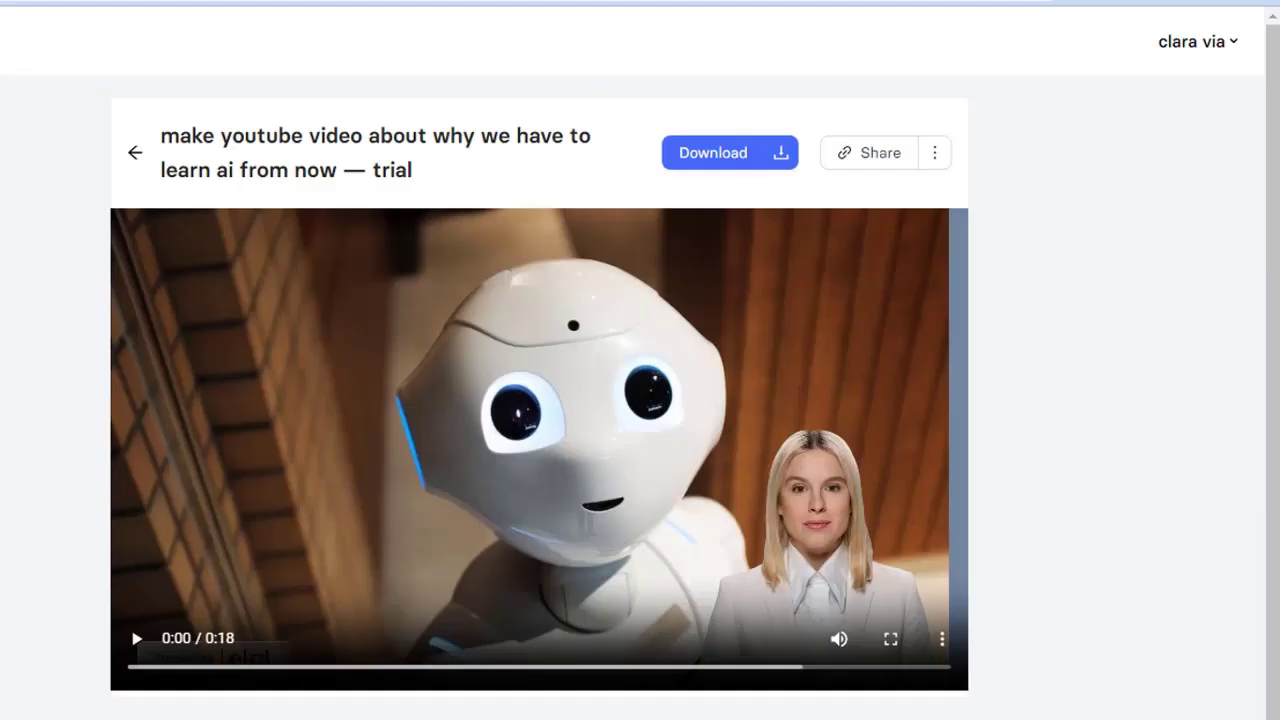
# Play the rendered video to review it
pyautogui.click(135, 645)
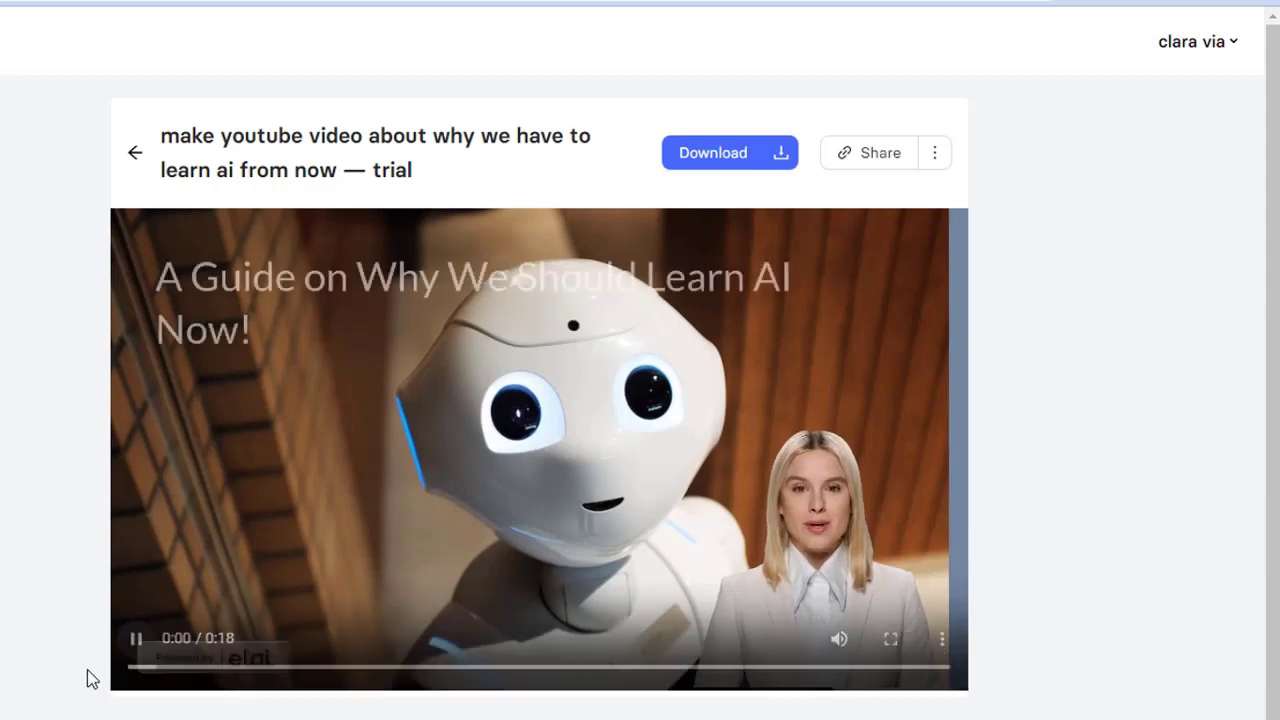